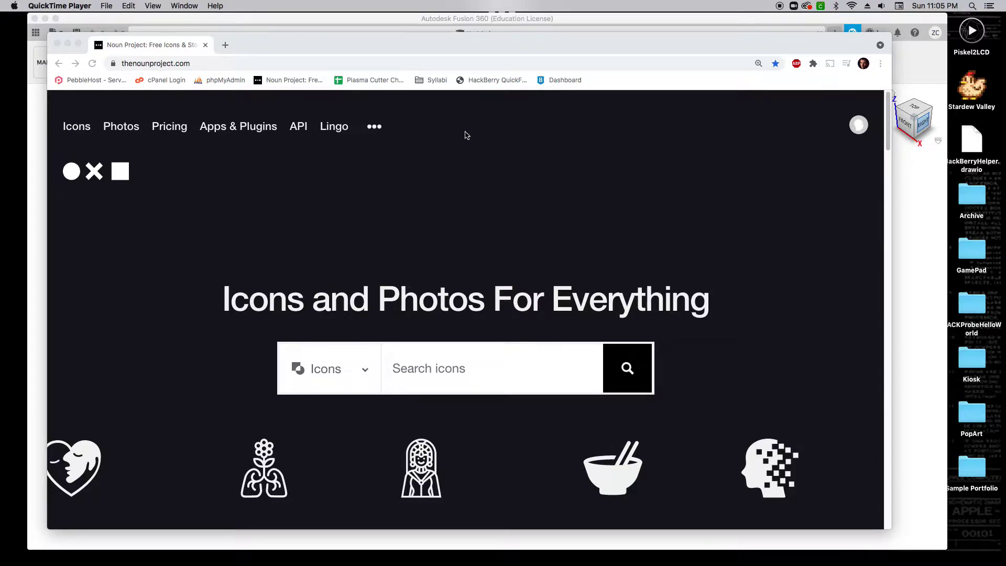
Search the Noun Project icons for "space".
left_click(455, 372)
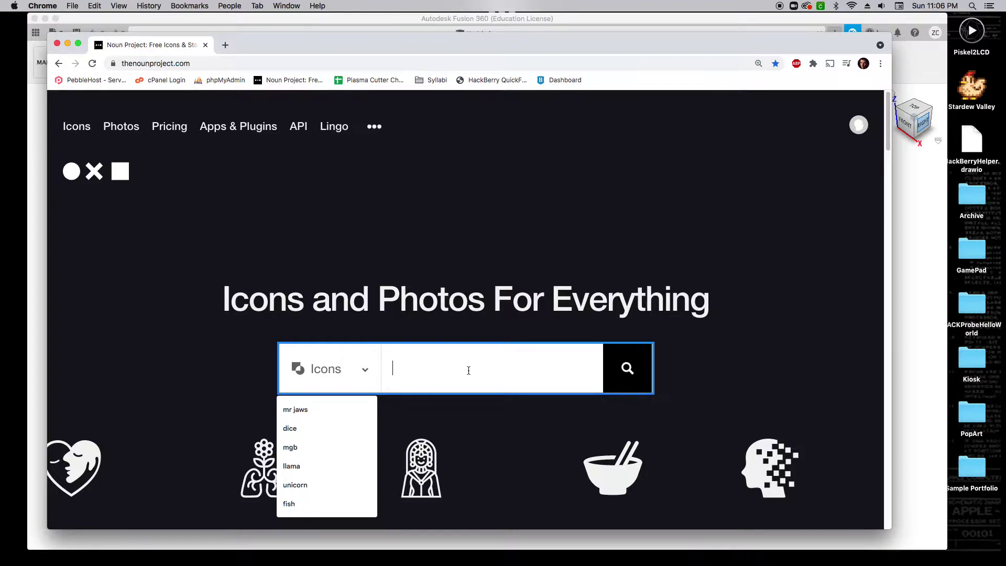
type("space")
key("Return")
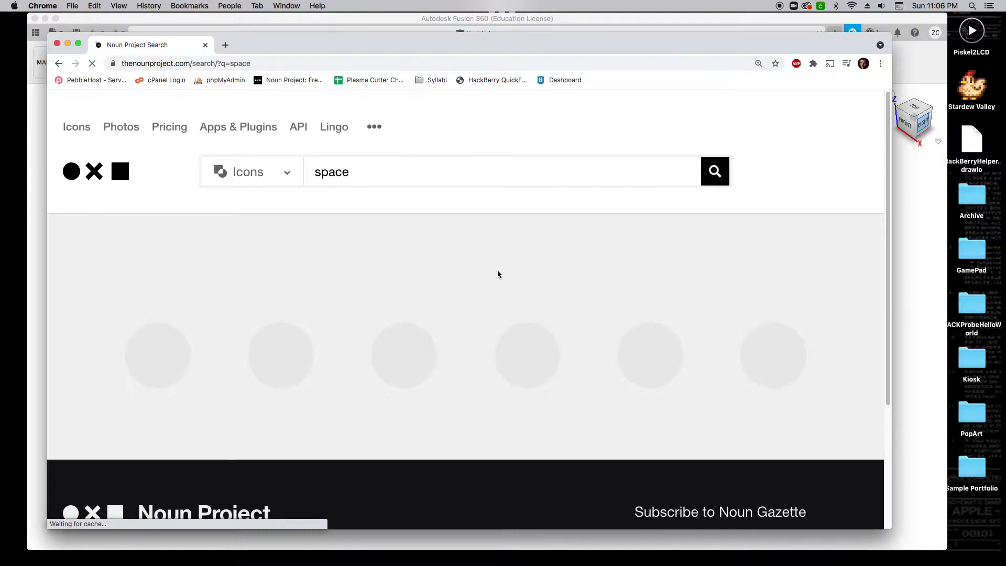
Find and open the solid black ringed-planet icon with the tilted ring among the space results.
scroll(498, 273, "down", 1)
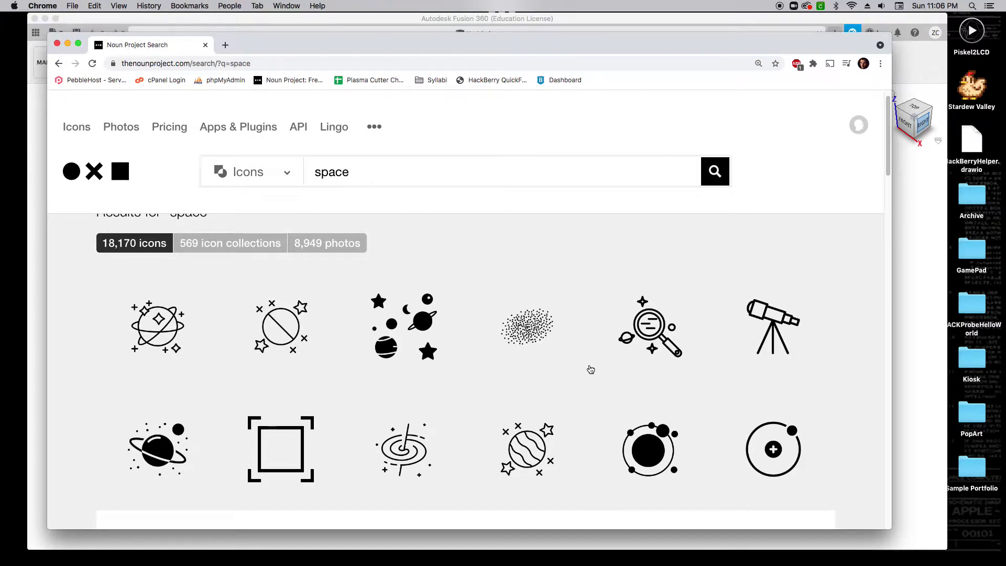
scroll(589, 367, "down", 1)
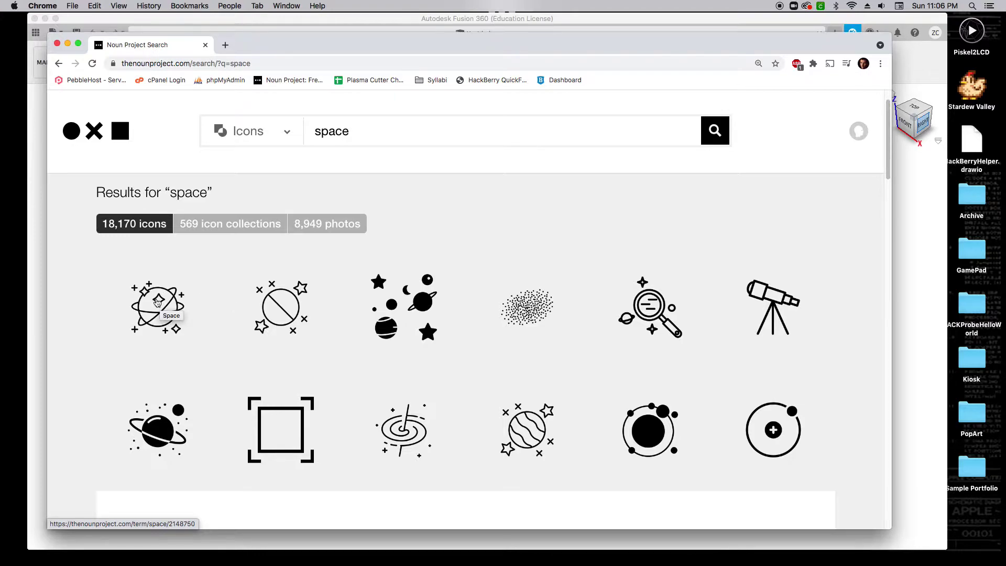
scroll(325, 332, "down", 2)
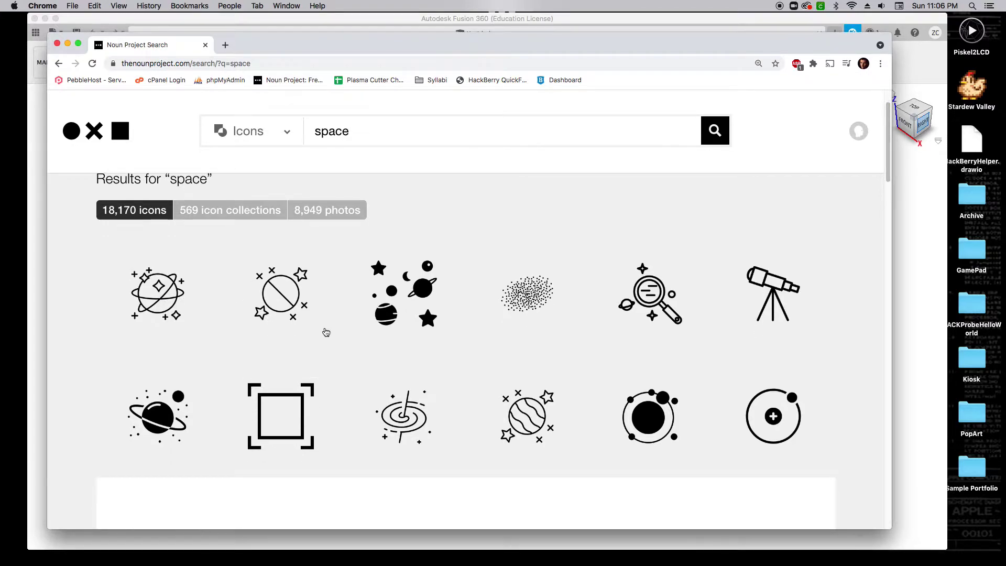
scroll(328, 333, "down", 1)
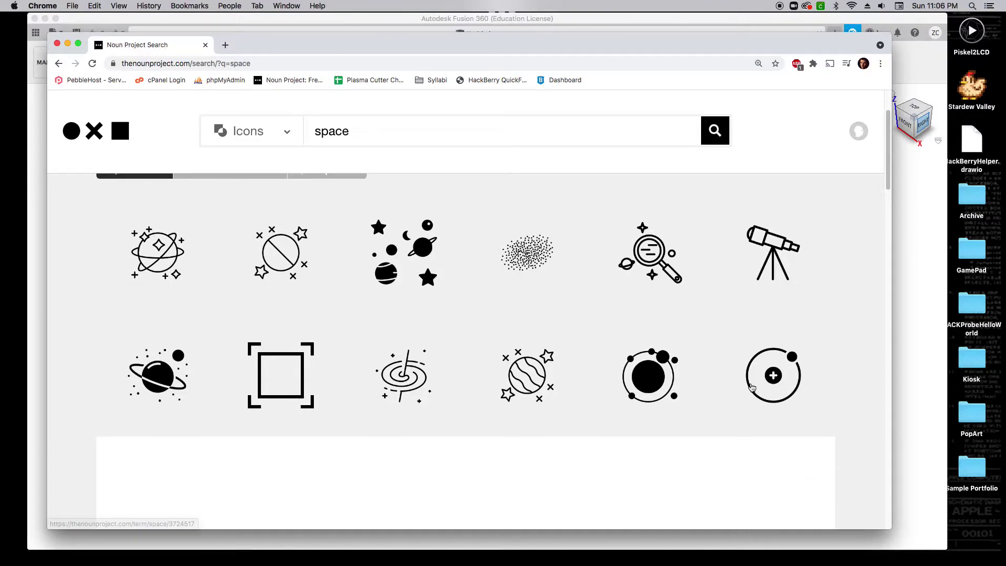
scroll(470, 341, "down", 5)
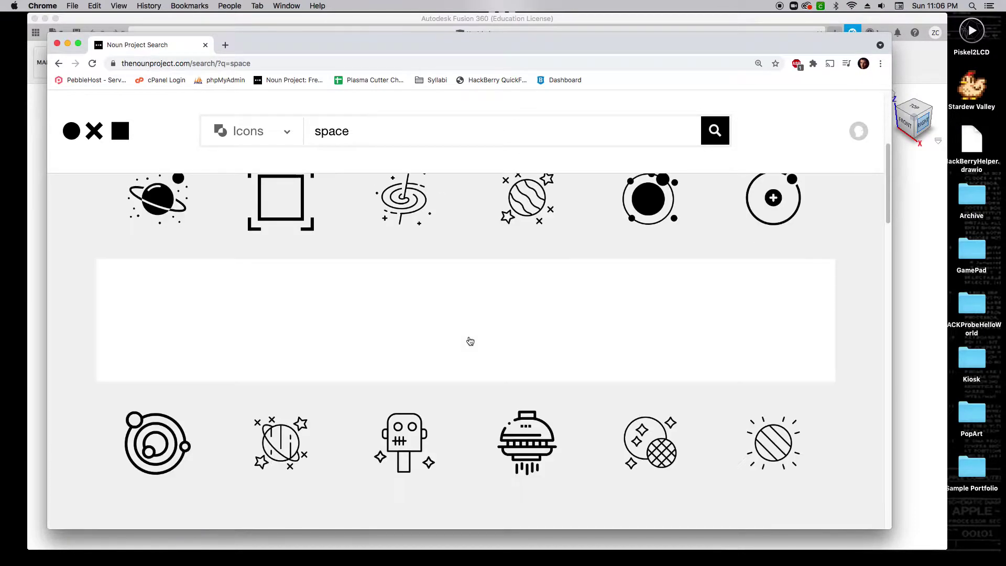
scroll(471, 341, "down", 1)
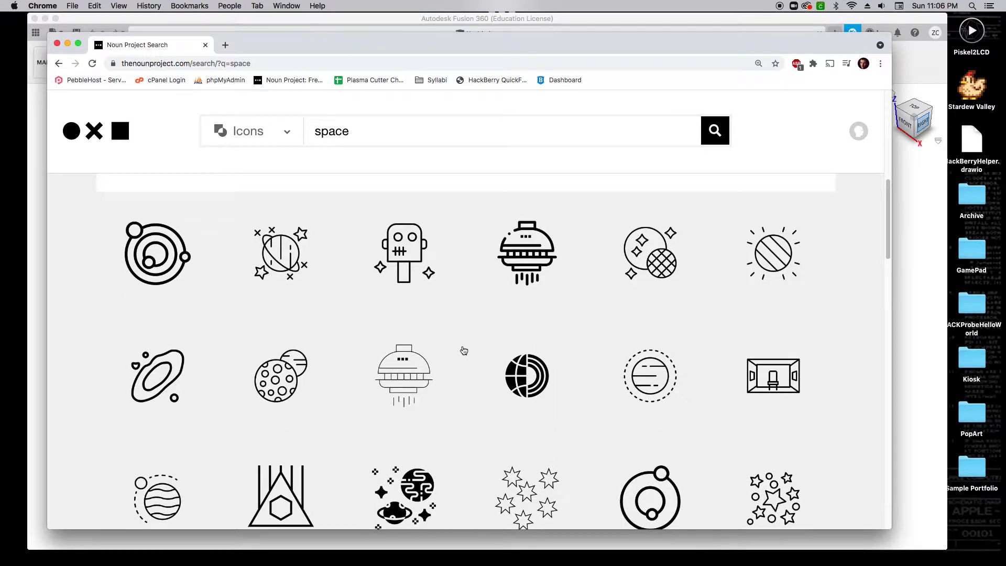
scroll(465, 351, "down", 1)
scroll(464, 350, "down", 7)
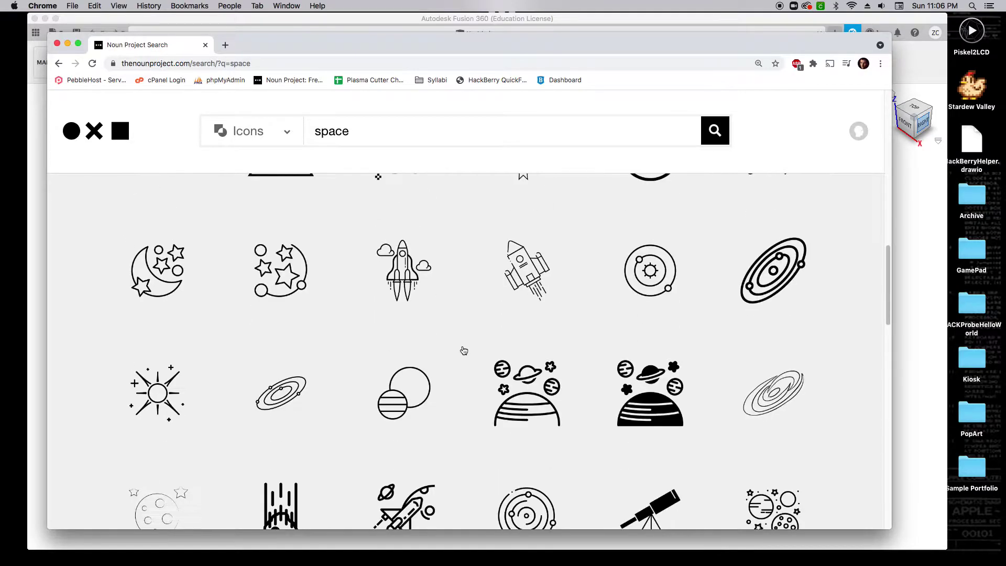
scroll(464, 351, "down", 3)
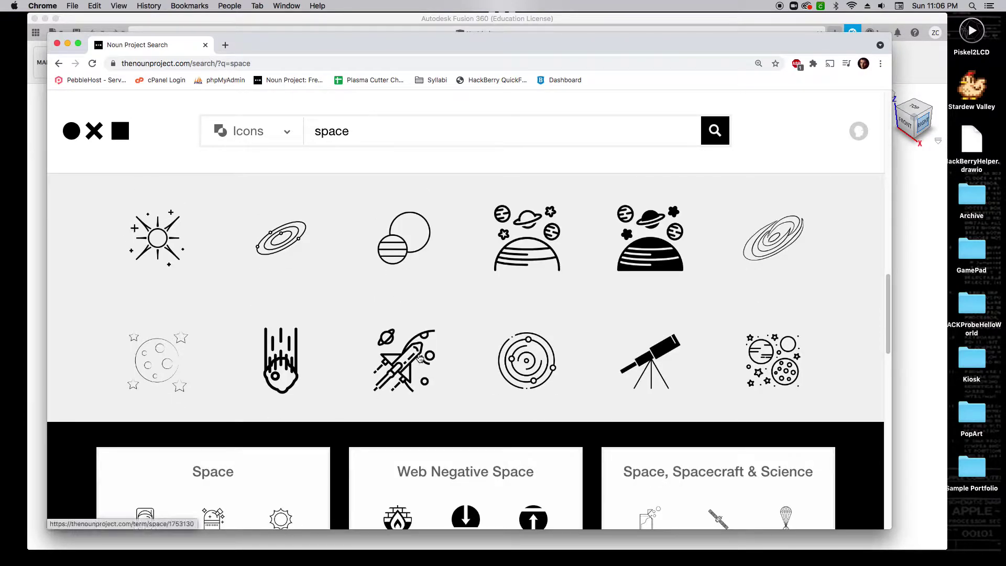
scroll(464, 354, "down", 12)
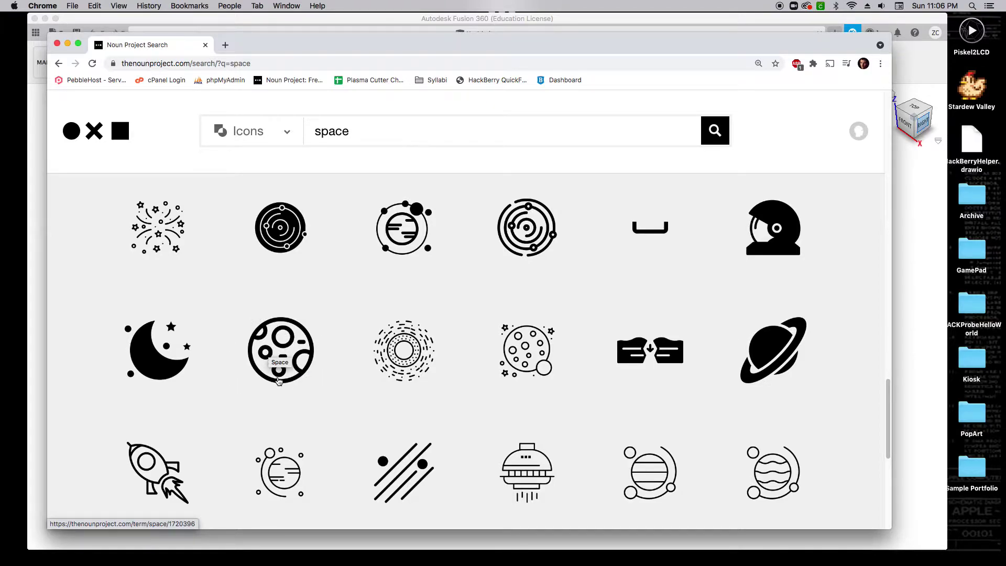
left_click(761, 351)
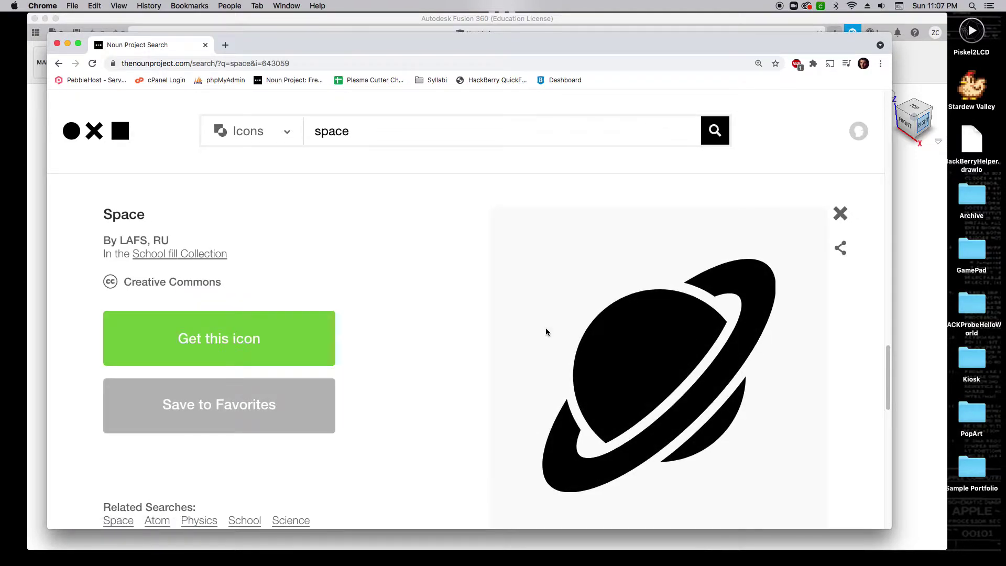
Get the ringed-planet icon with the free Basic Download licence and download it as an SVG.
scroll(427, 317, "down", 1)
left_click(273, 307)
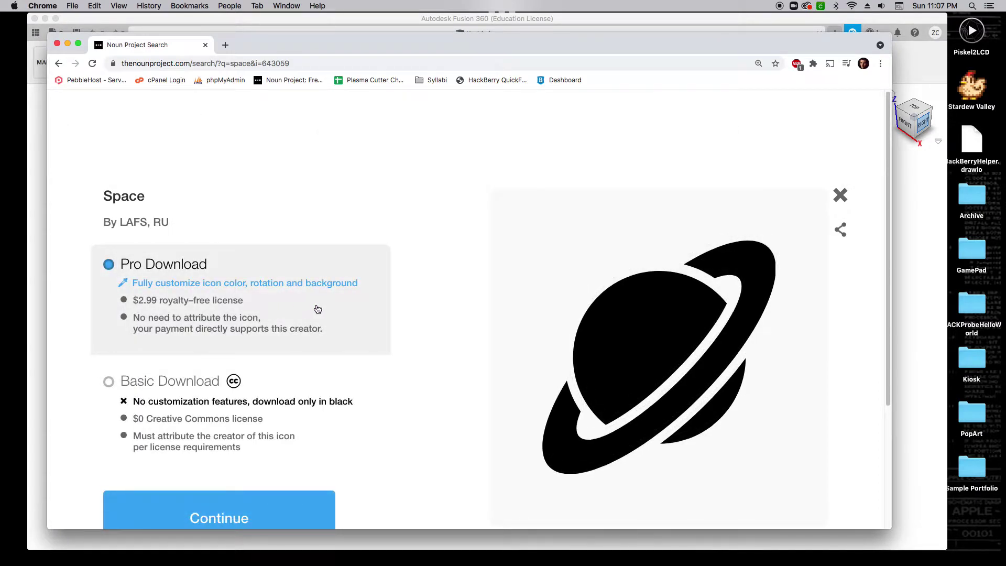
left_click(108, 386)
scroll(236, 399, "down", 3)
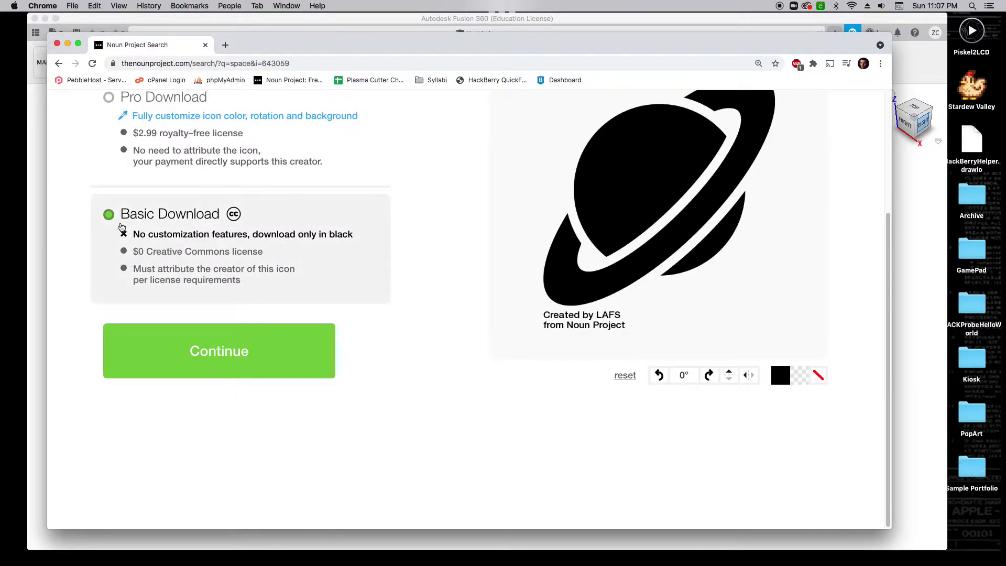
scroll(198, 247, "up", 1)
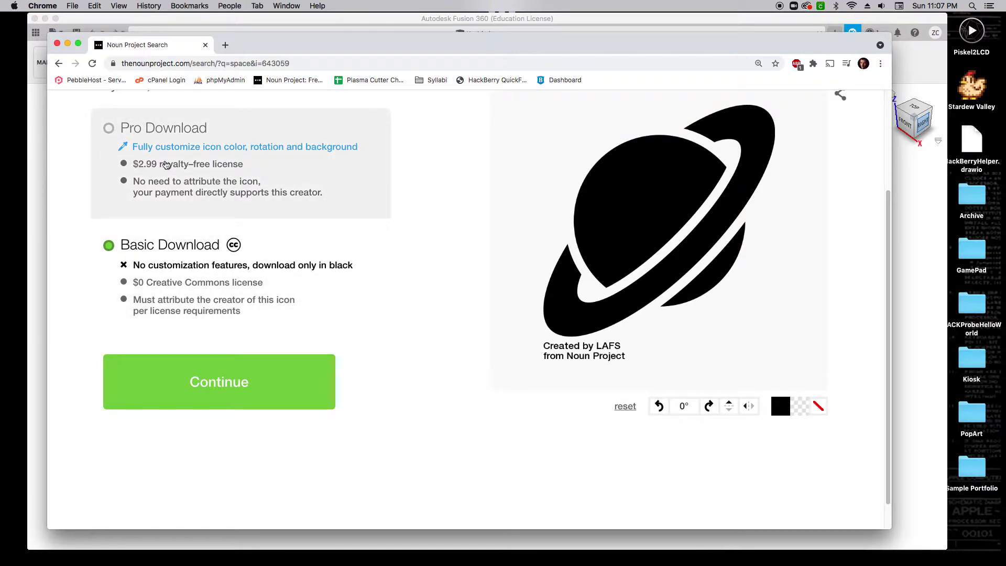
left_click(220, 392)
scroll(257, 388, "down", 1)
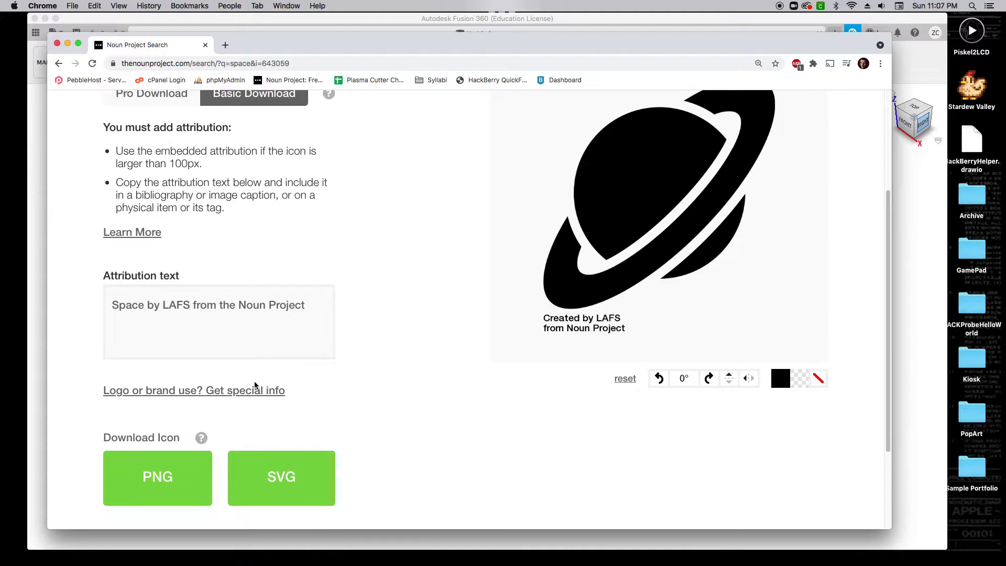
left_click(280, 484)
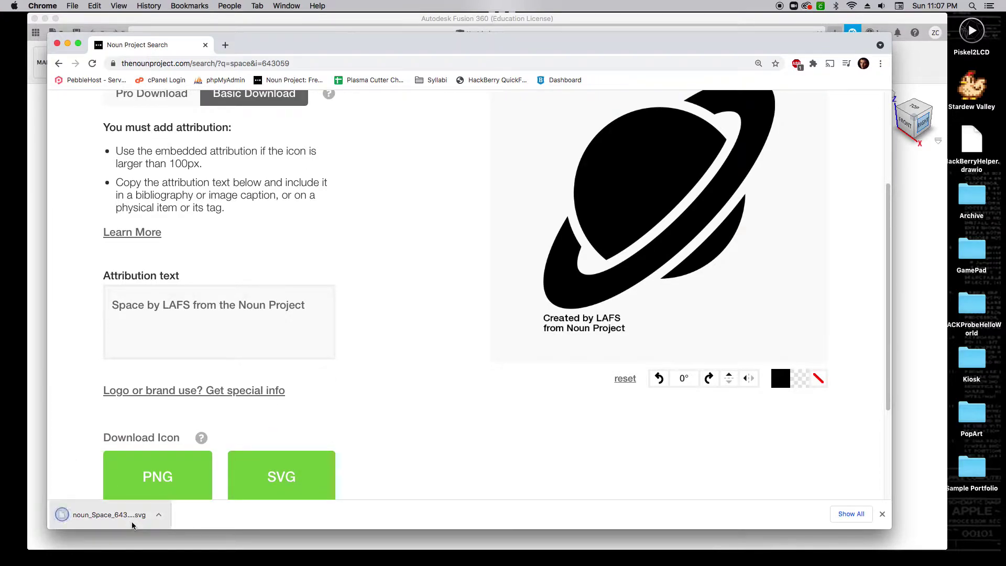
Switch to Fusion 360 and change from the Manufacture workspace to the Design workspace.
left_click(36, 337)
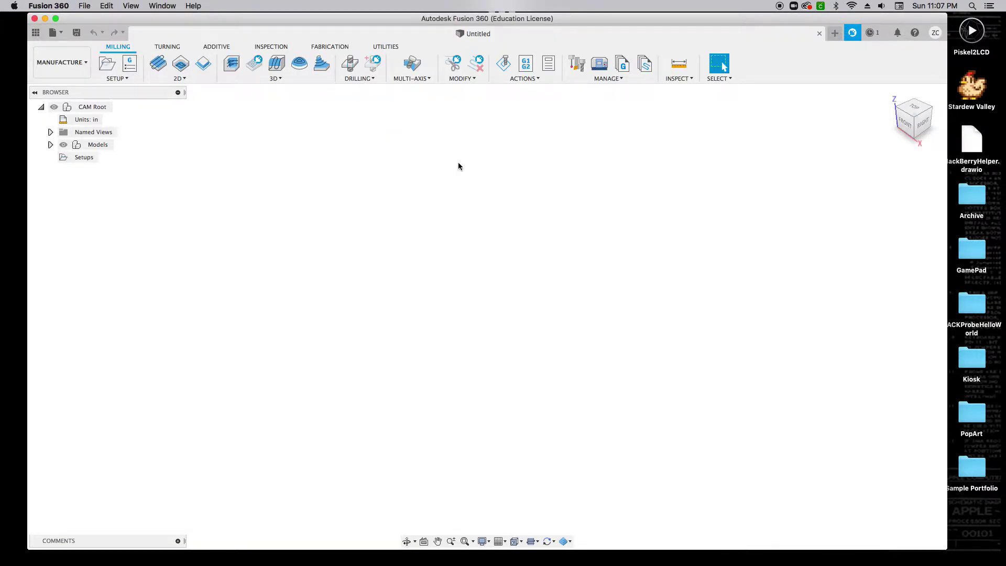
left_click(66, 62)
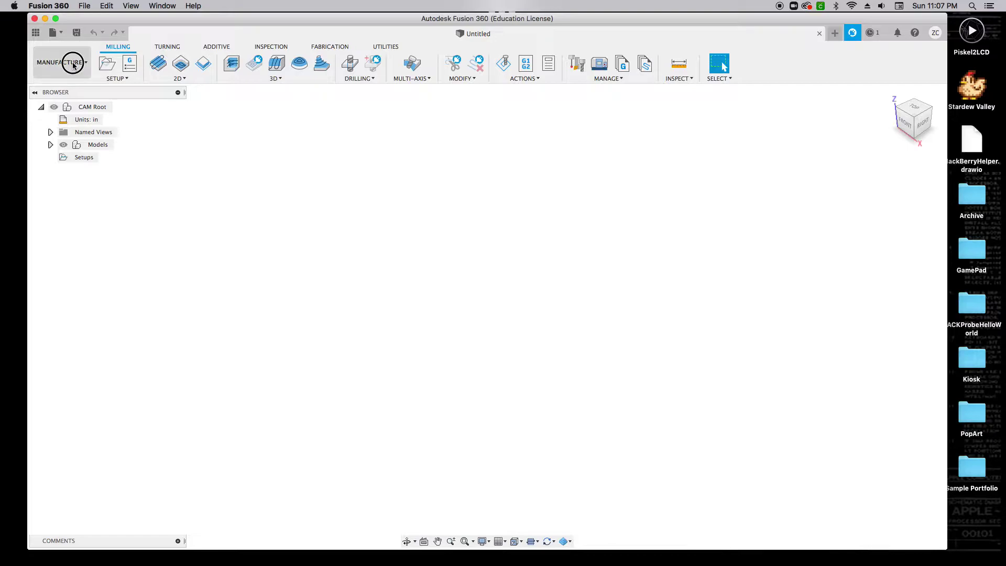
left_click(58, 89)
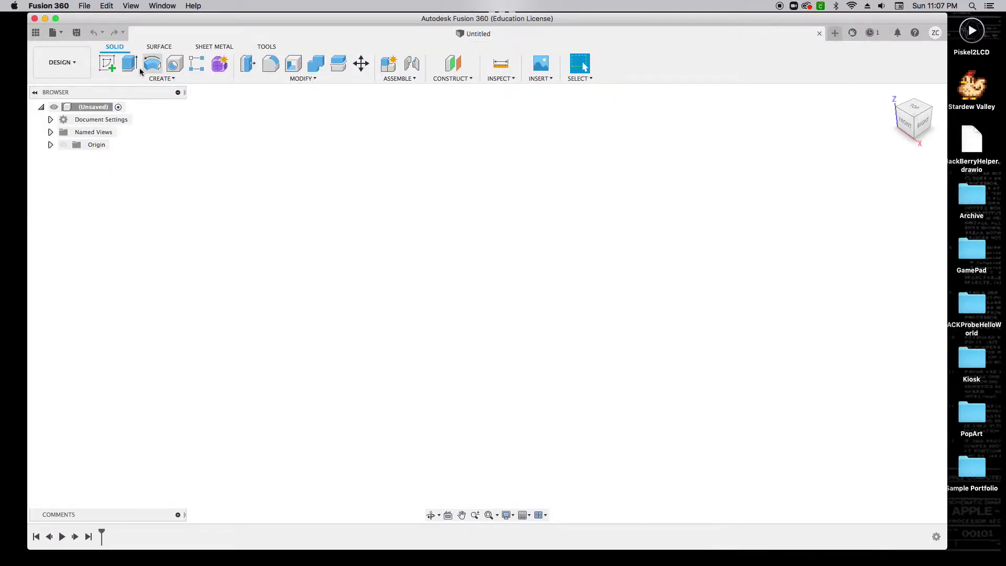
Change the document's active units to inches.
left_click(50, 120)
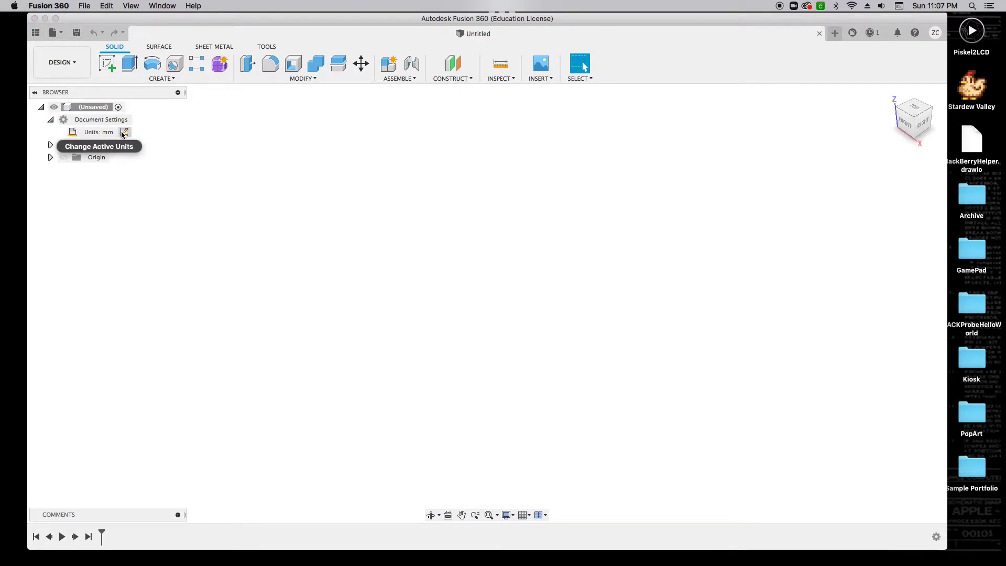
left_click(124, 132)
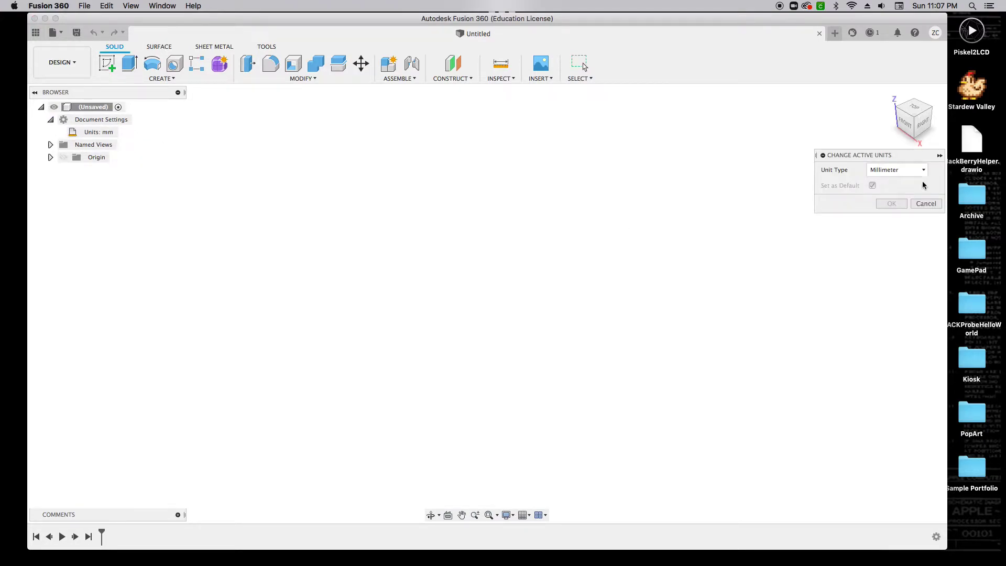
left_click(923, 169)
left_click(890, 216)
left_click(892, 204)
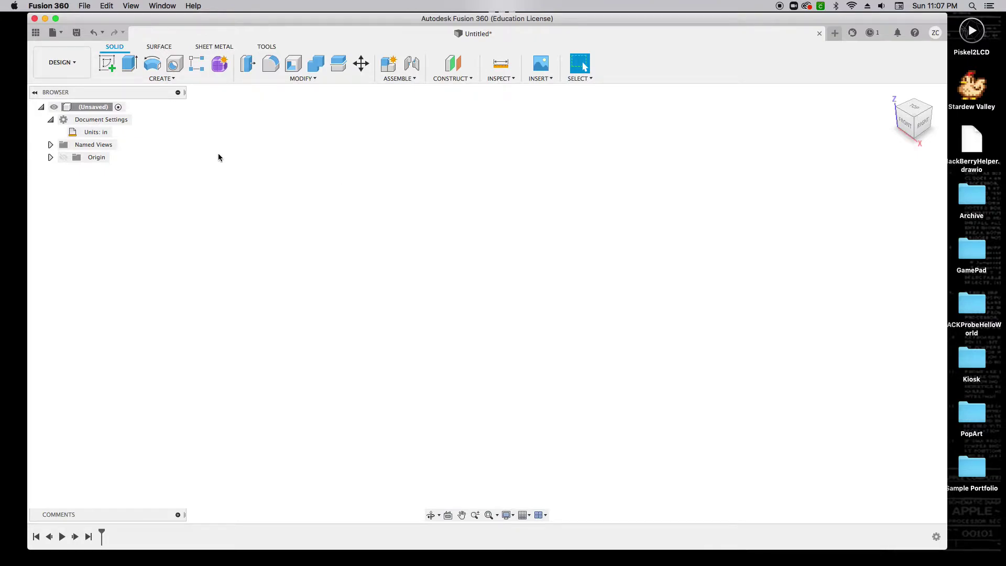
Create a sketch on the horizontal XY plane and draw a 4 in diameter center circle at the origin.
left_click(106, 73)
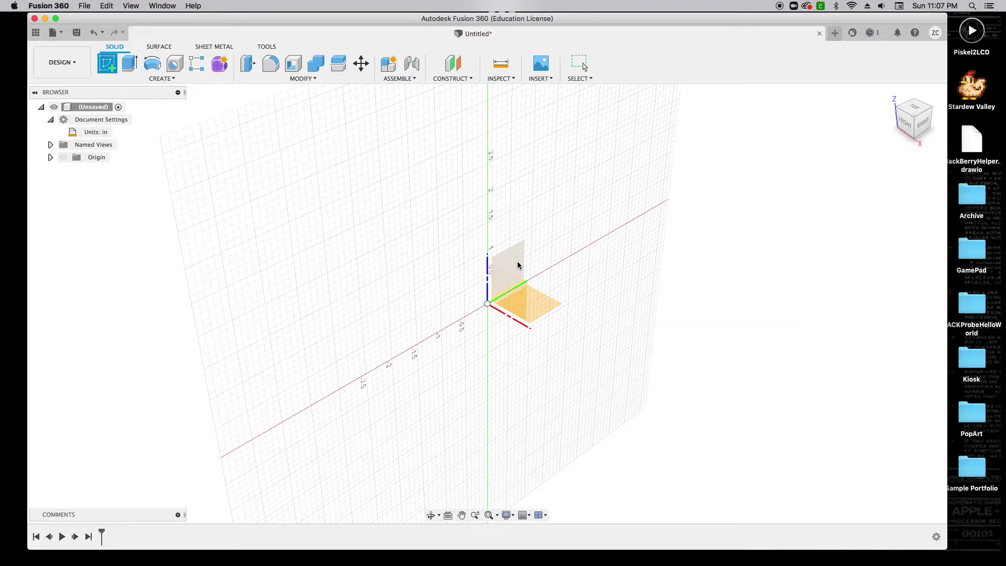
left_click(549, 309)
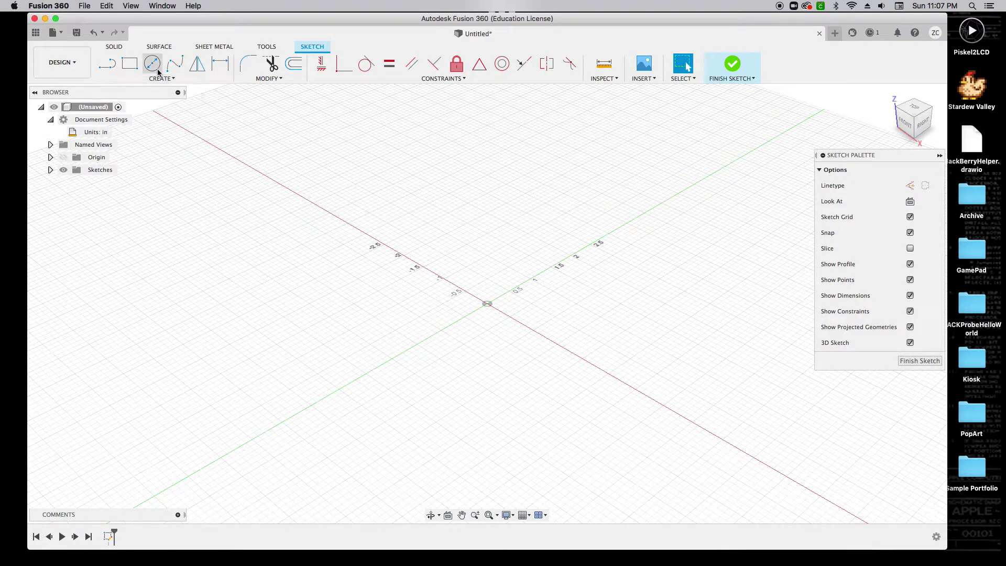
left_click(152, 63)
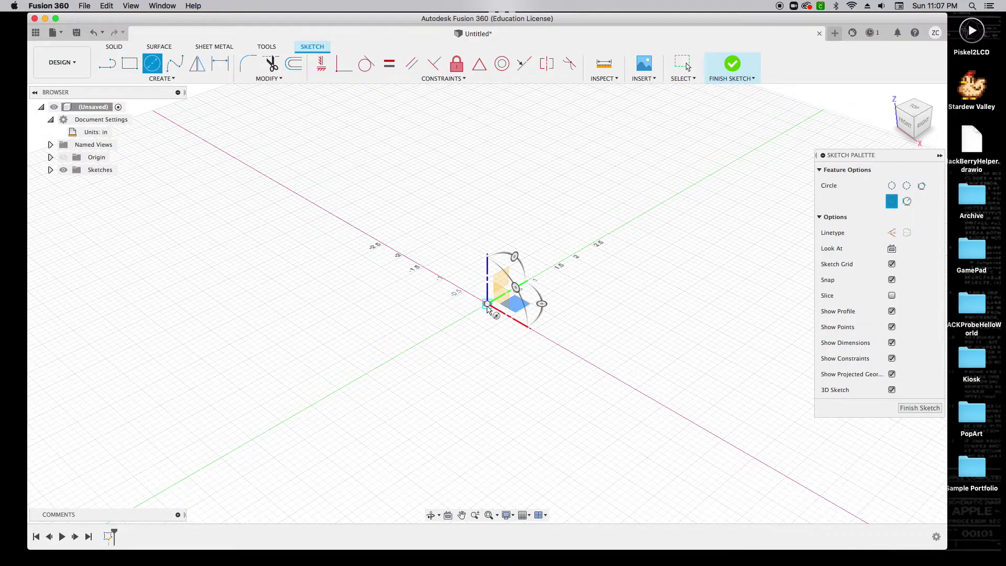
left_click(487, 304)
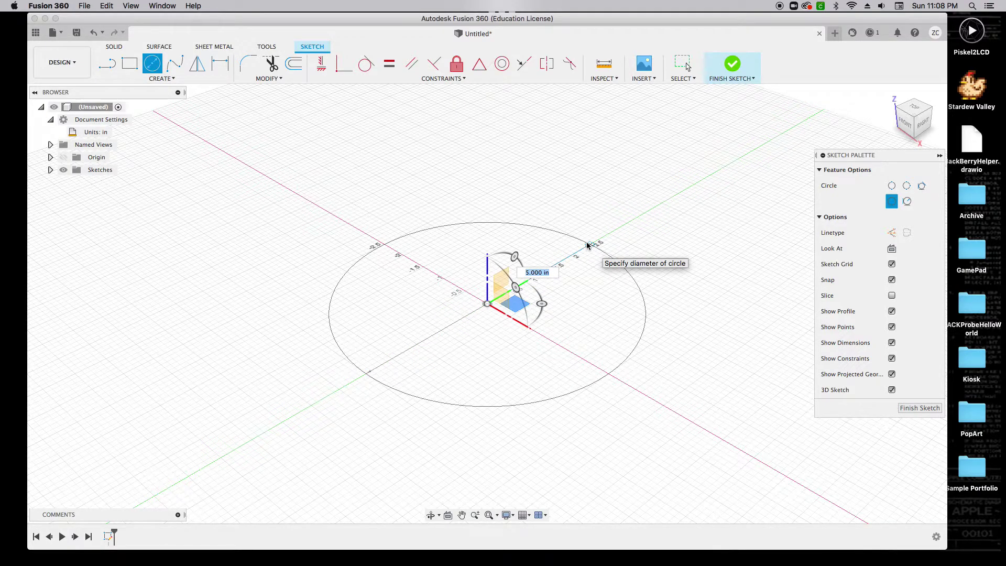
type("4")
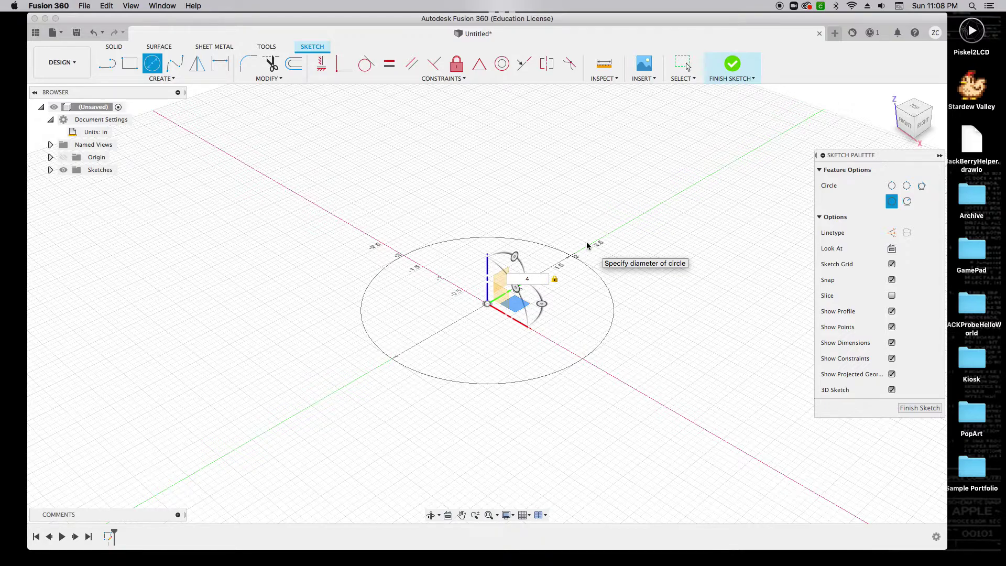
key("Return")
key("Escape")
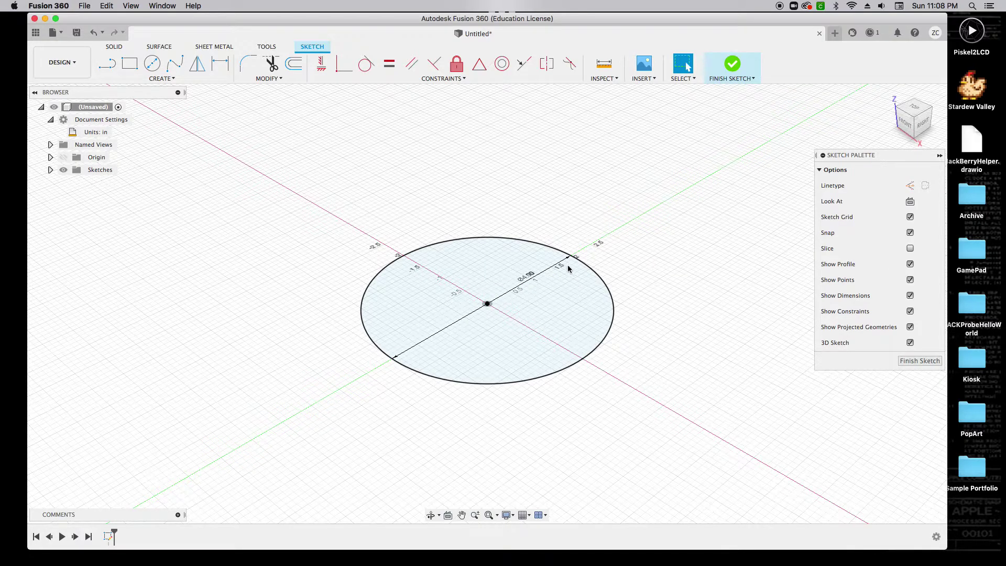
left_click(567, 367)
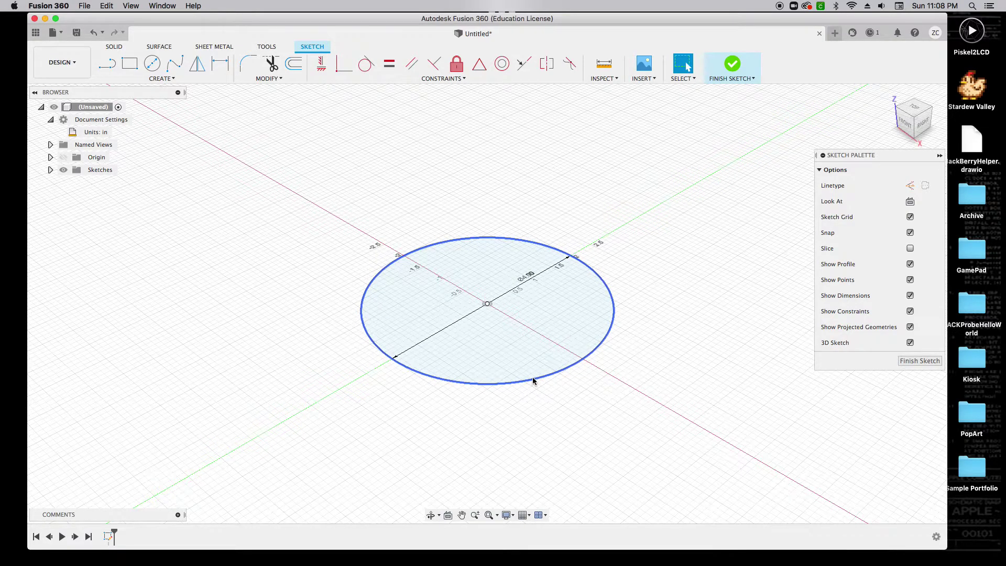
key("Escape")
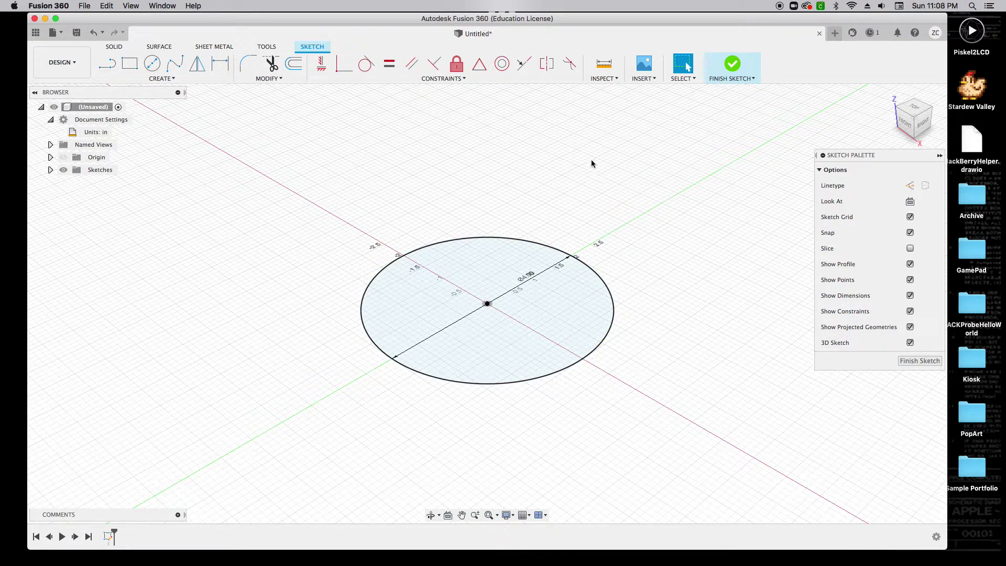
Insert noun_Space_643059.svg from the computer's Downloads folder into the sketch.
left_click(642, 79)
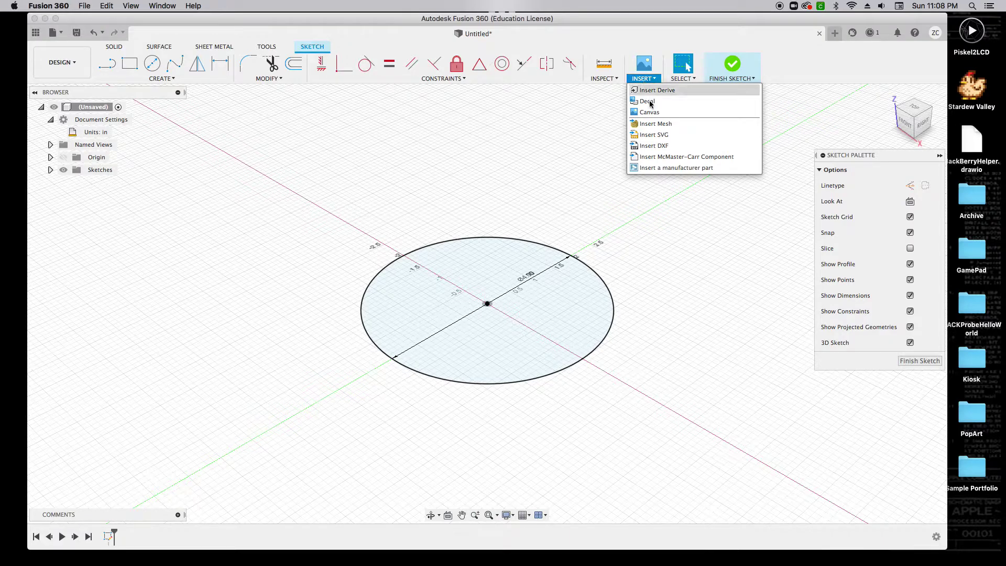
left_click(653, 135)
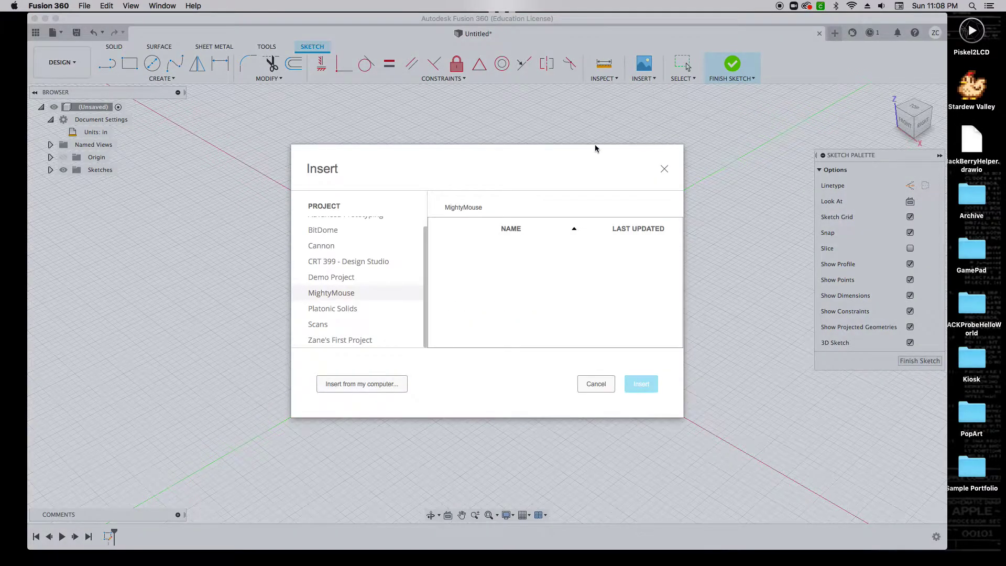
left_click(348, 385)
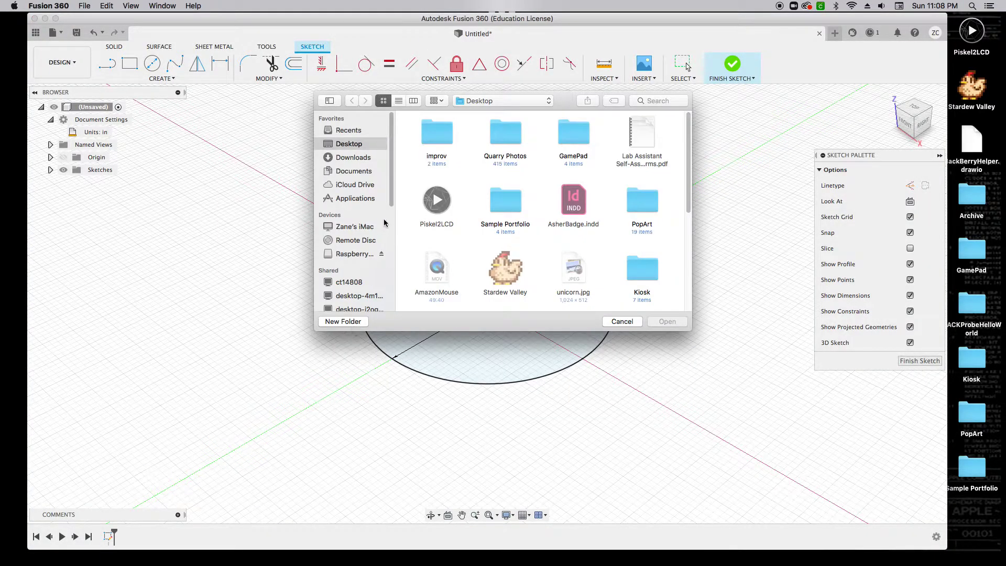
left_click(350, 157)
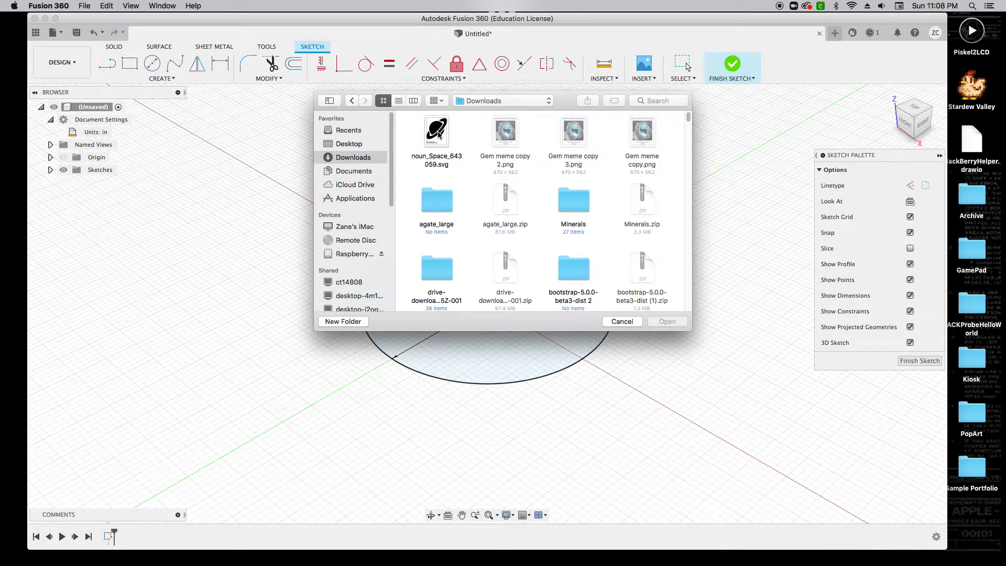
left_click(439, 135)
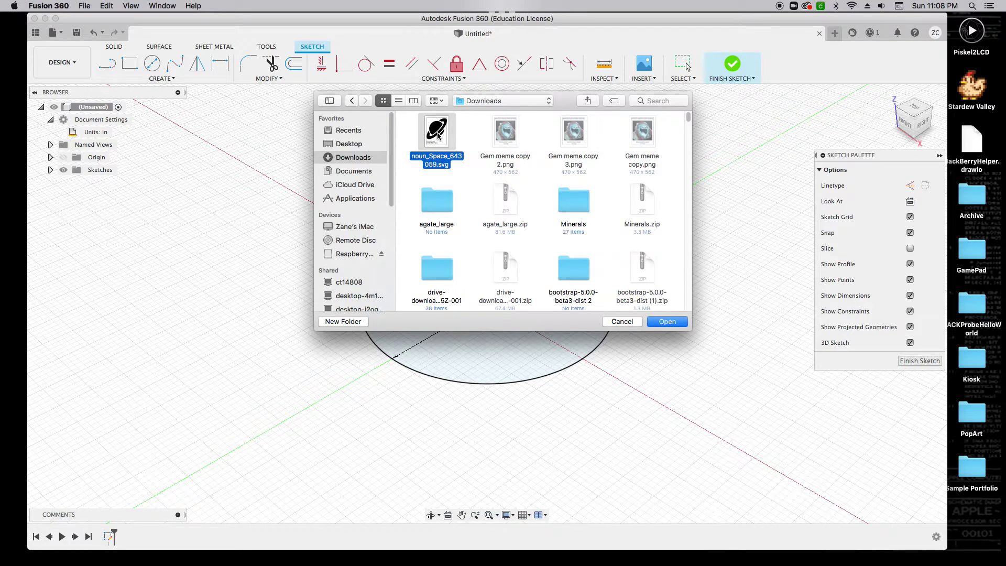
left_click(667, 322)
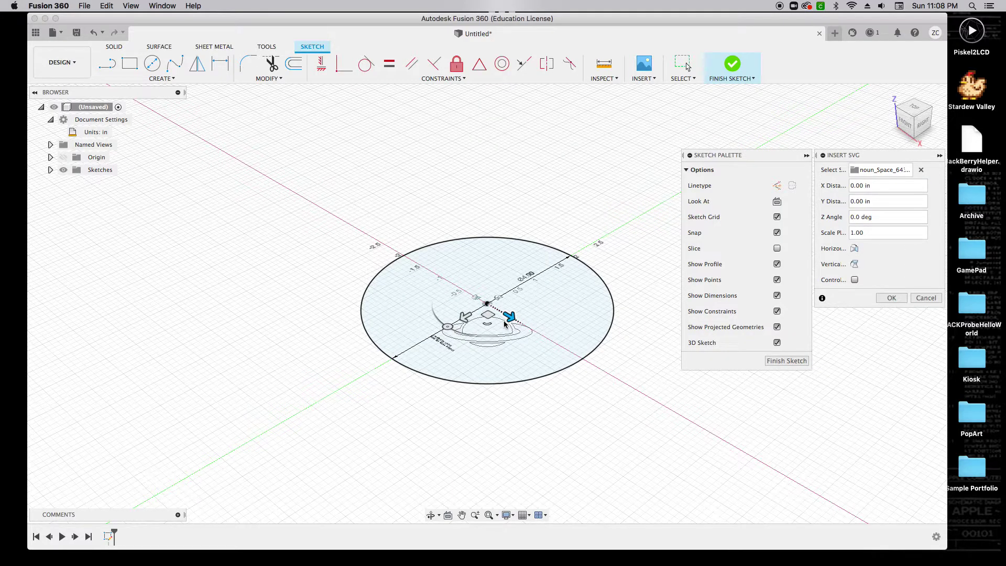
Enlarge the inserted ringed-planet SVG and center it so the planet nearly fills the 4 in circle, and accept the placement.
left_click_drag(487, 317, 469, 287)
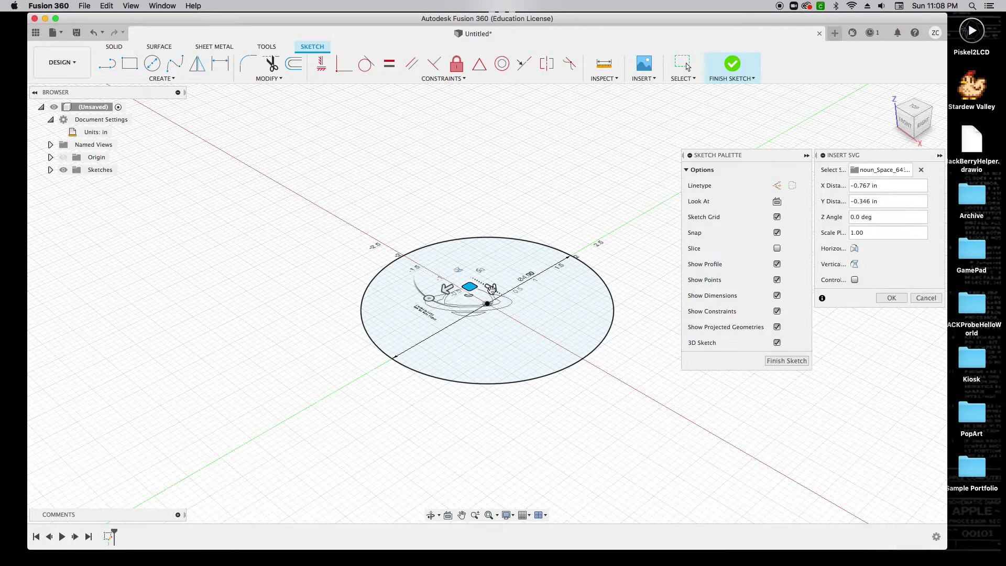
scroll(472, 305, "down", 3)
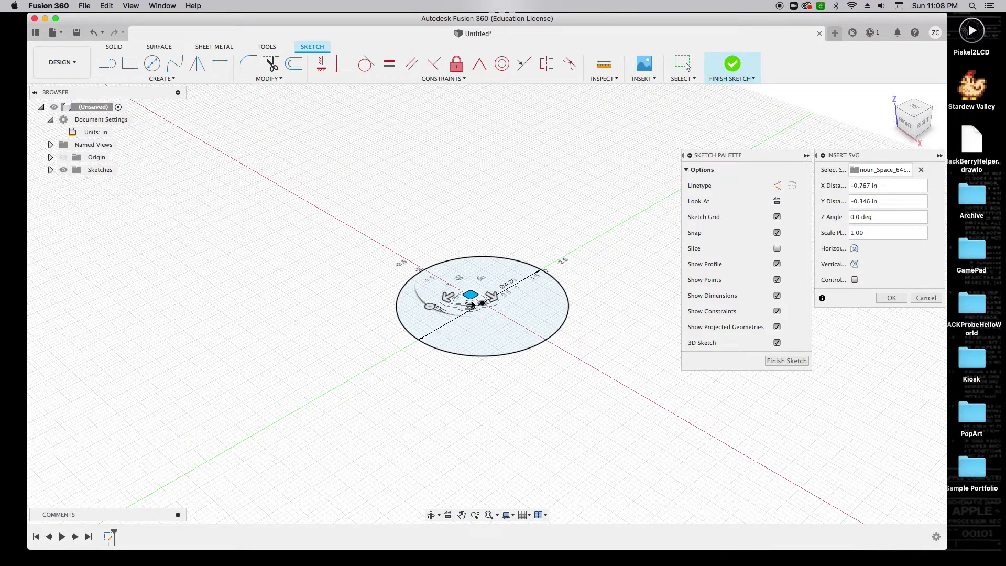
scroll(472, 305, "up", 5)
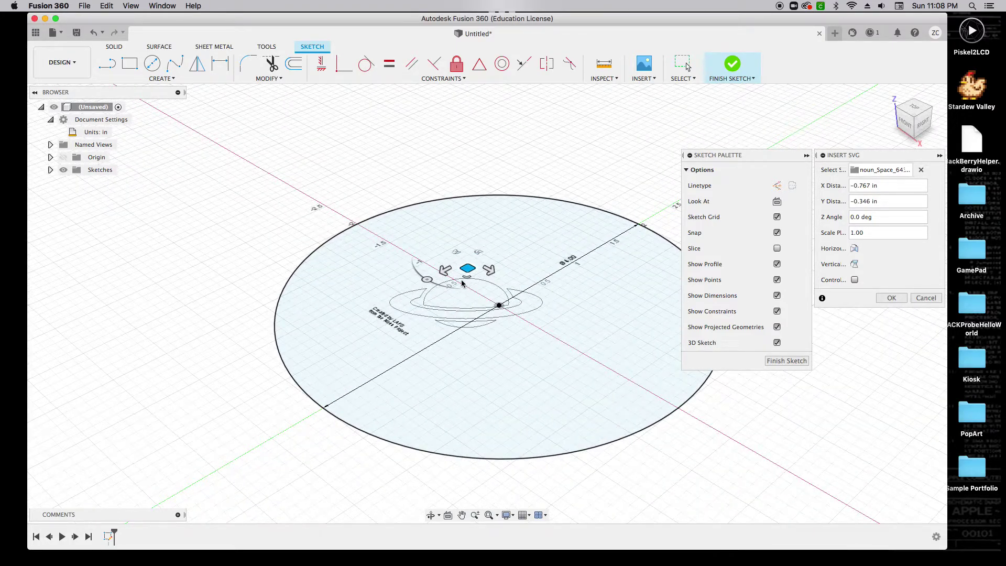
left_click_drag(467, 268, 472, 321)
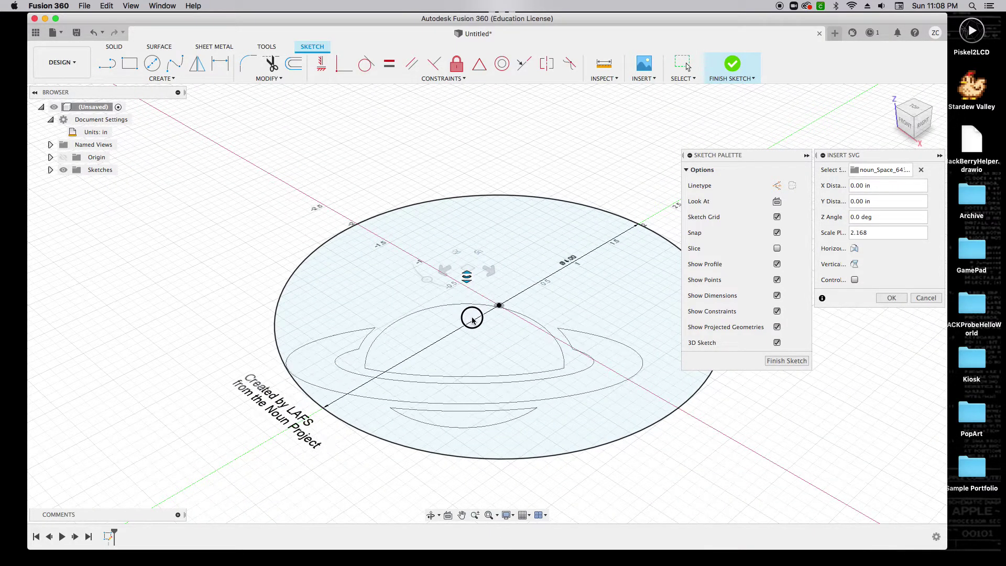
left_click_drag(471, 275, 500, 231)
scroll(419, 319, "down", 3)
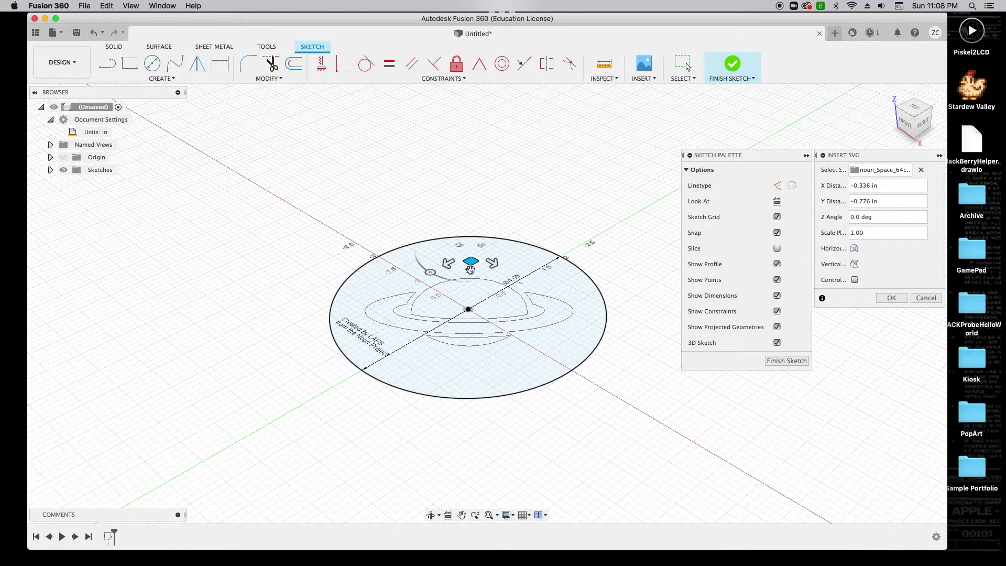
left_click_drag(470, 271, 470, 256)
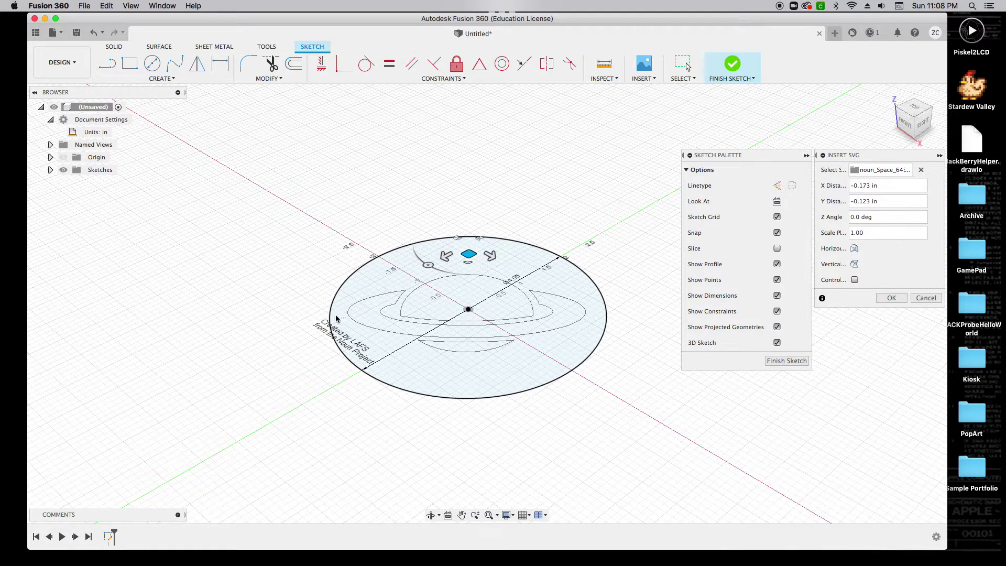
left_click_drag(467, 264, 469, 255)
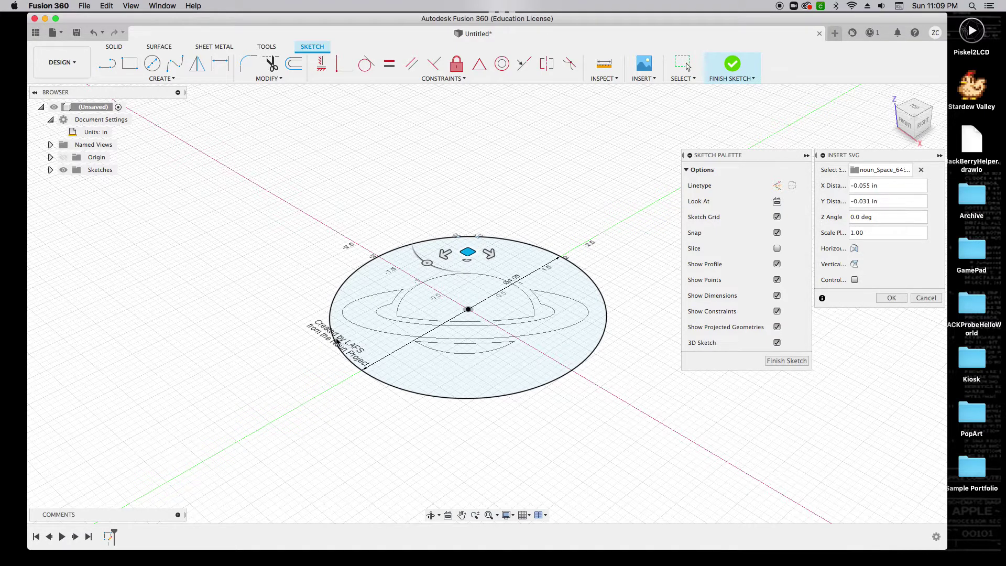
left_click(891, 298)
left_click(891, 298)
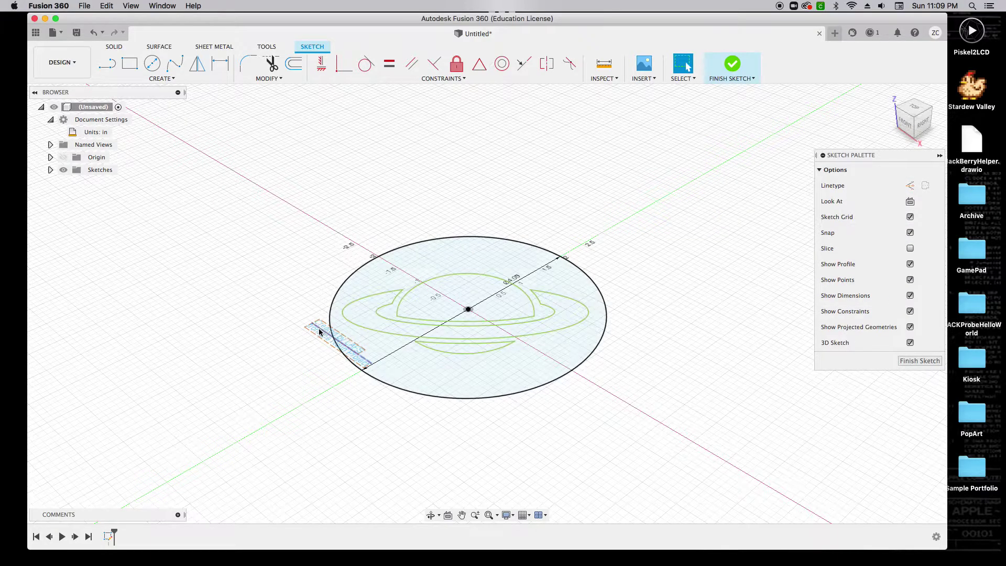
Delete both lines of Noun Project attribution text that came in with the SVG.
scroll(321, 331, "up", 3)
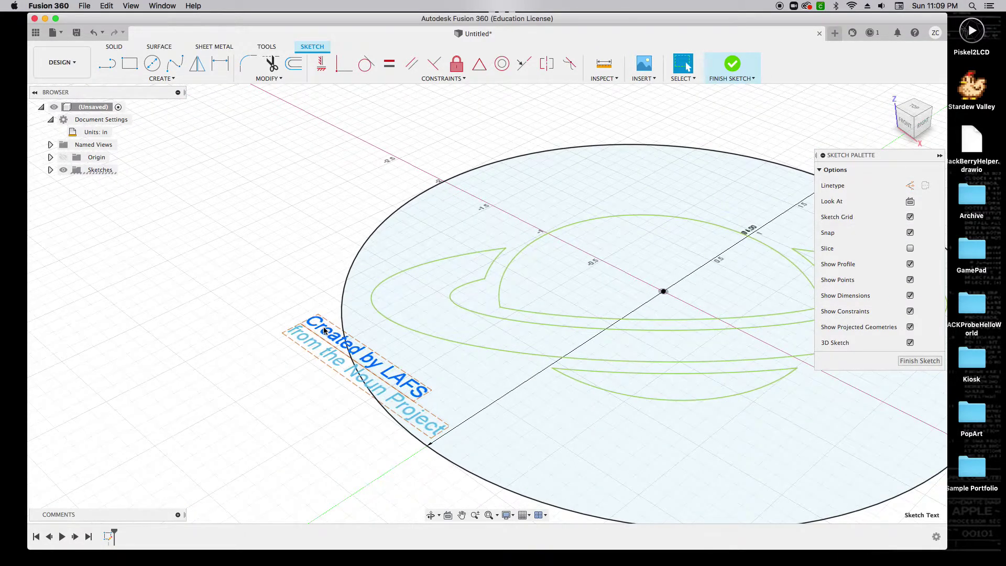
left_click(324, 331)
key("Delete")
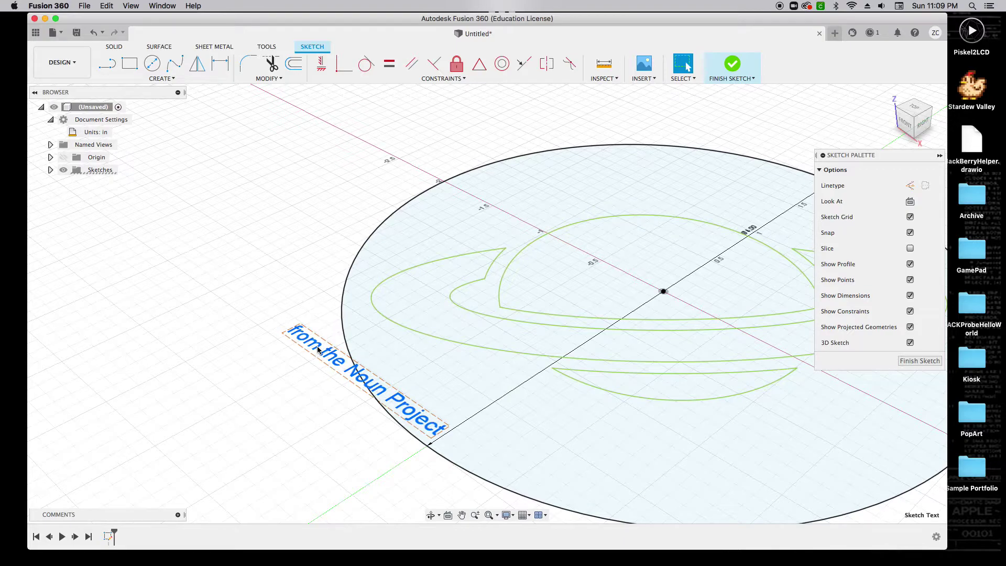
left_click(320, 350)
key("Delete")
scroll(259, 332, "down", 3)
scroll(259, 331, "down", 2)
scroll(521, 287, "right", 3)
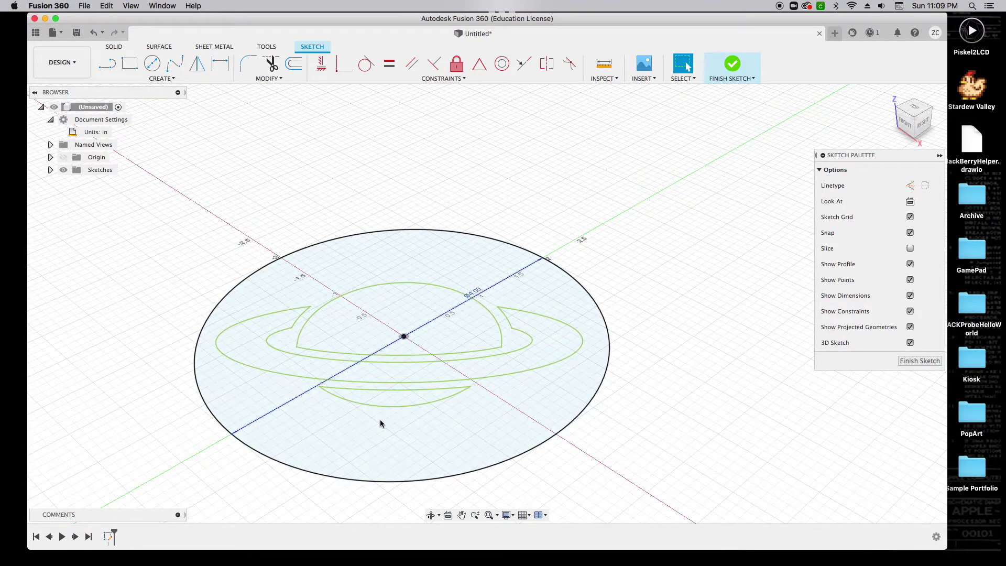
scroll(669, 391, "down", 3)
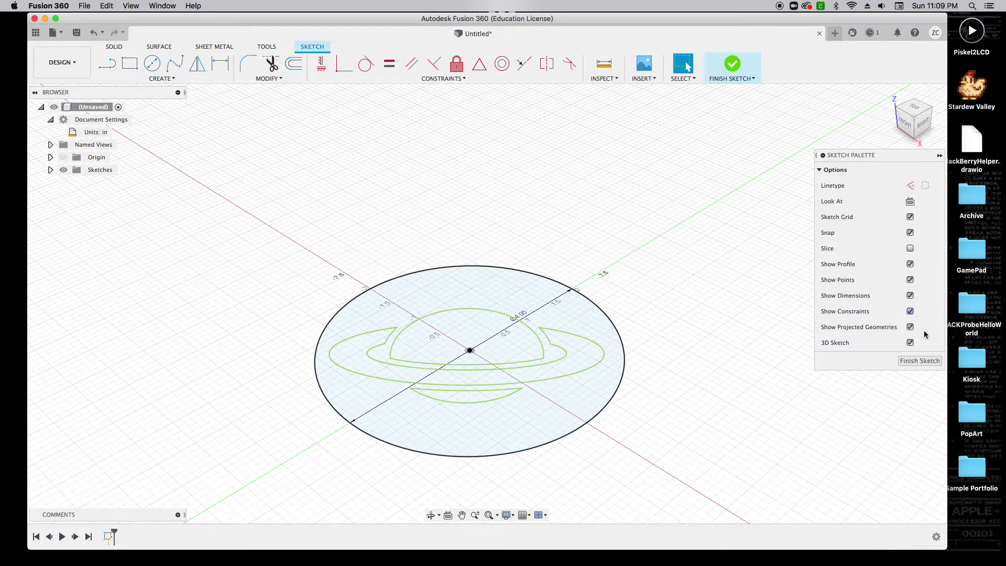
Finish the sketch and save the design as SampleCut in the MightyMouse project.
left_click(917, 360)
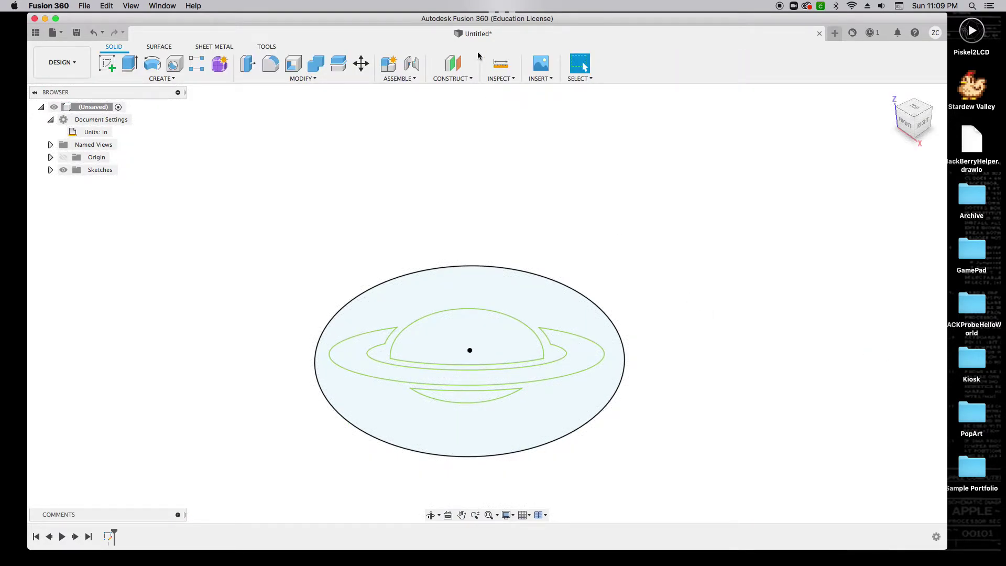
key("super+s")
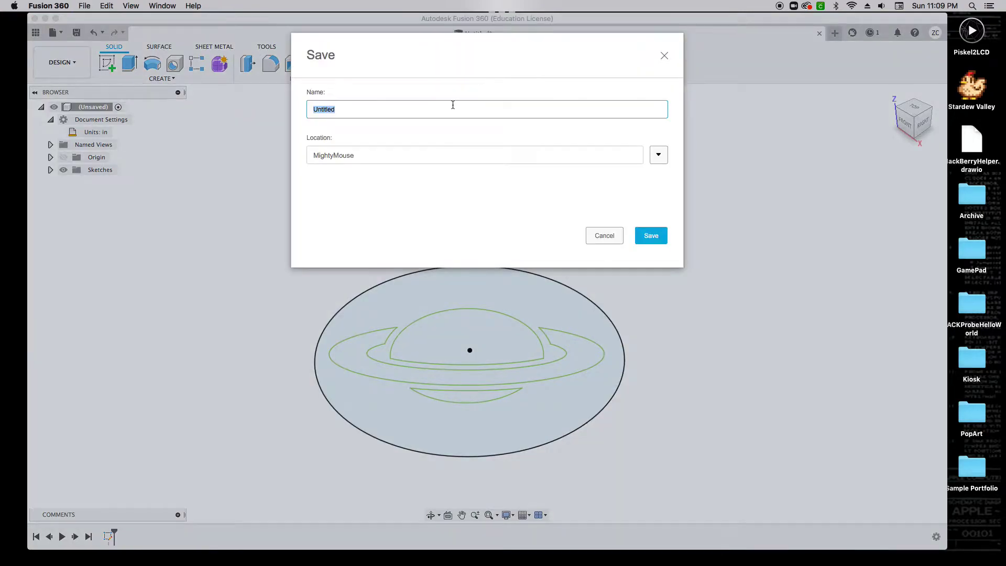
type("SampleCut")
left_click(644, 235)
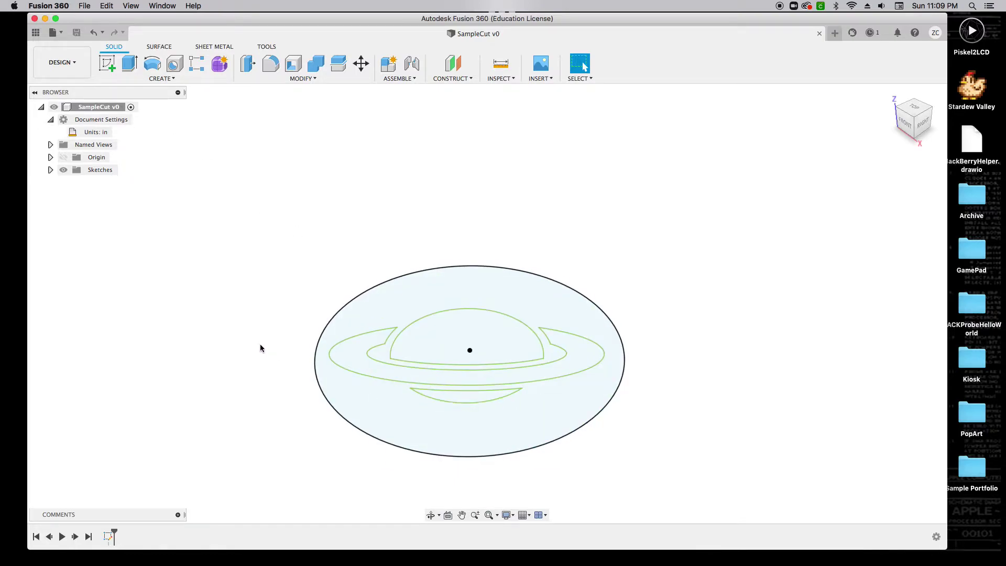
In the Manufacture workspace, create a new plasma cutter tool in the local Library with the description RazorCut45A.
left_click(75, 65)
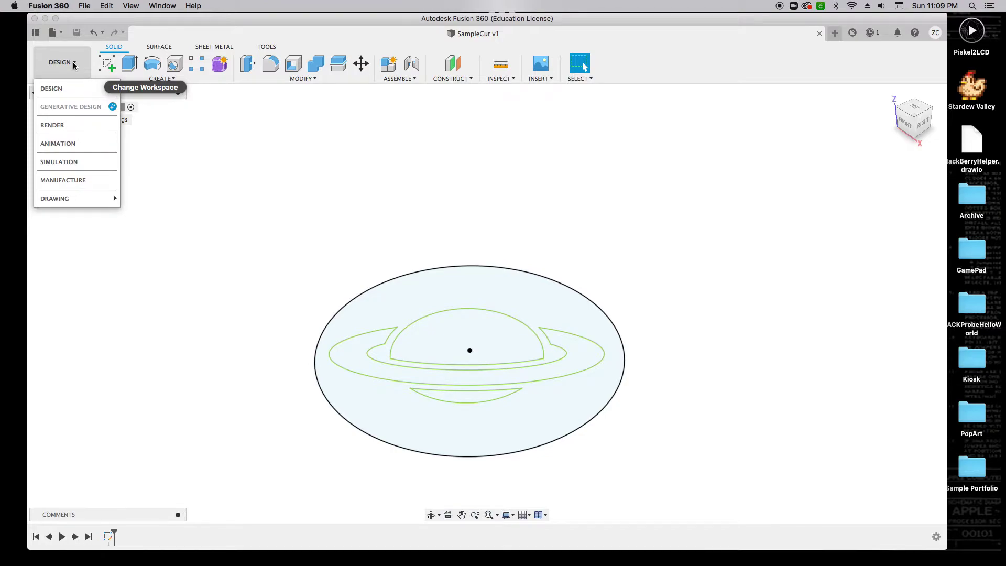
left_click(67, 180)
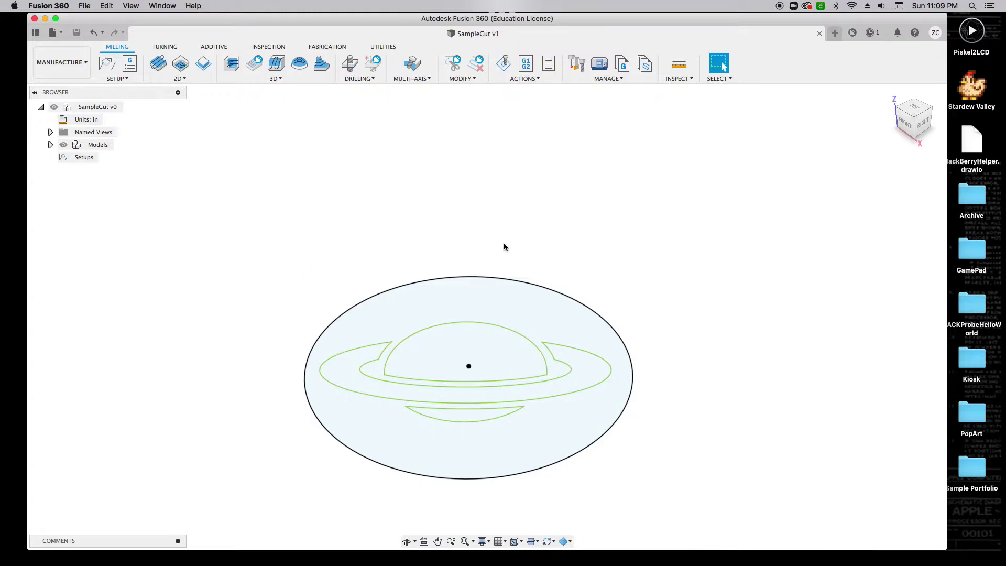
left_click(577, 64)
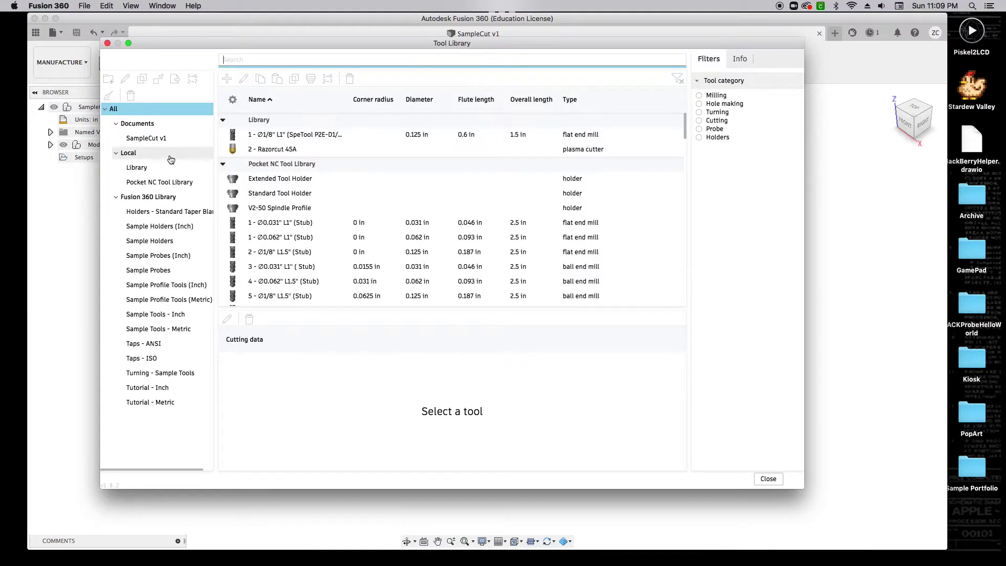
left_click(136, 168)
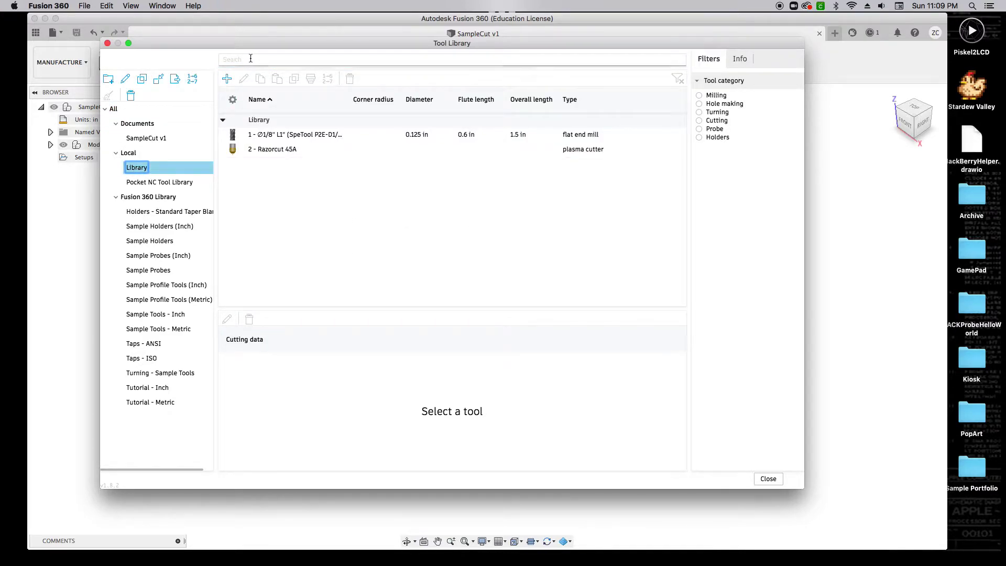
left_click(226, 80)
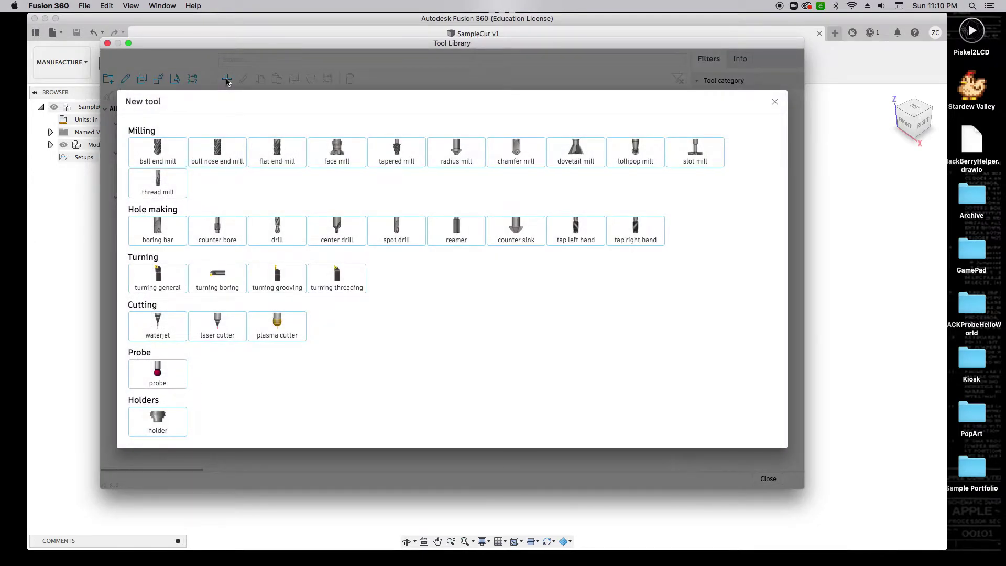
left_click(276, 324)
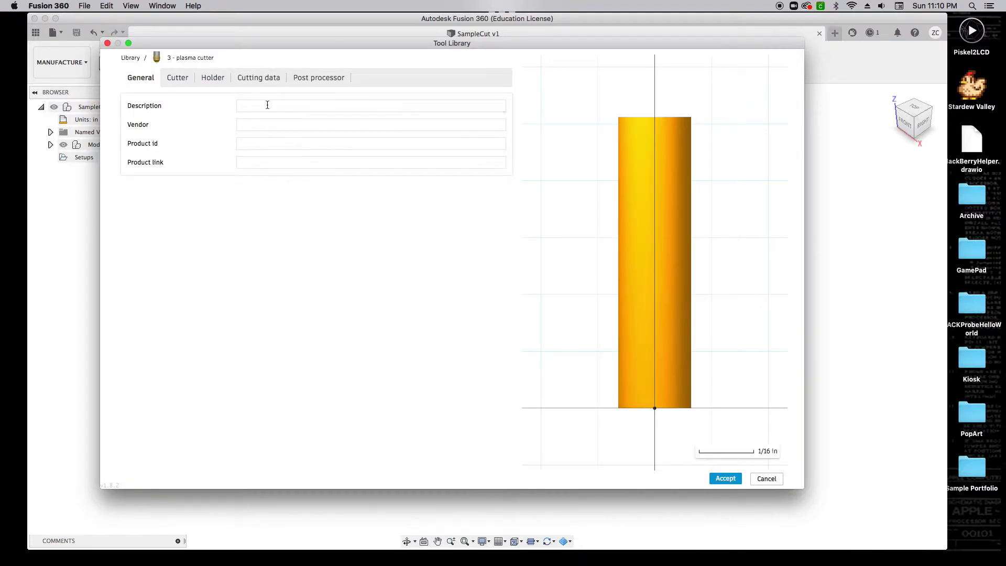
left_click(266, 106)
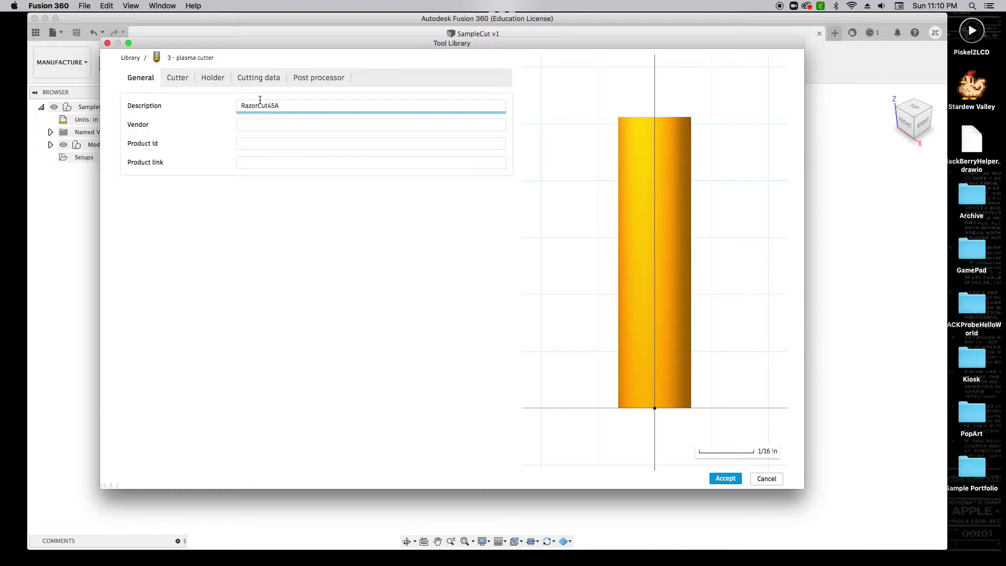
Set the plasma cutter's kerf width to 0.055 in and its nozzle clearance diameter to 1 in.
left_click(178, 80)
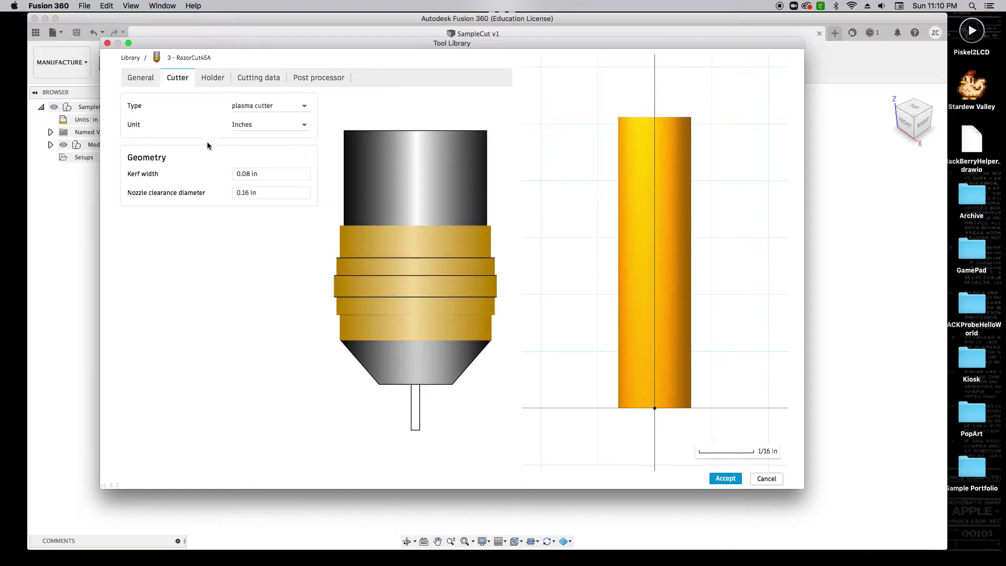
left_click(242, 174)
left_click(245, 173)
type("55")
left_click(239, 192)
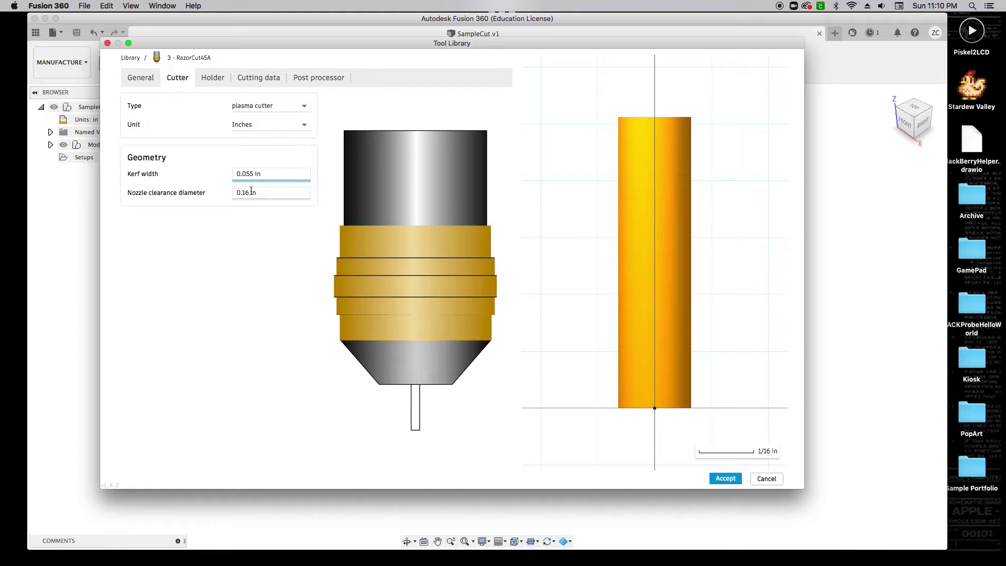
left_click_drag(247, 194, 234, 193)
type("1")
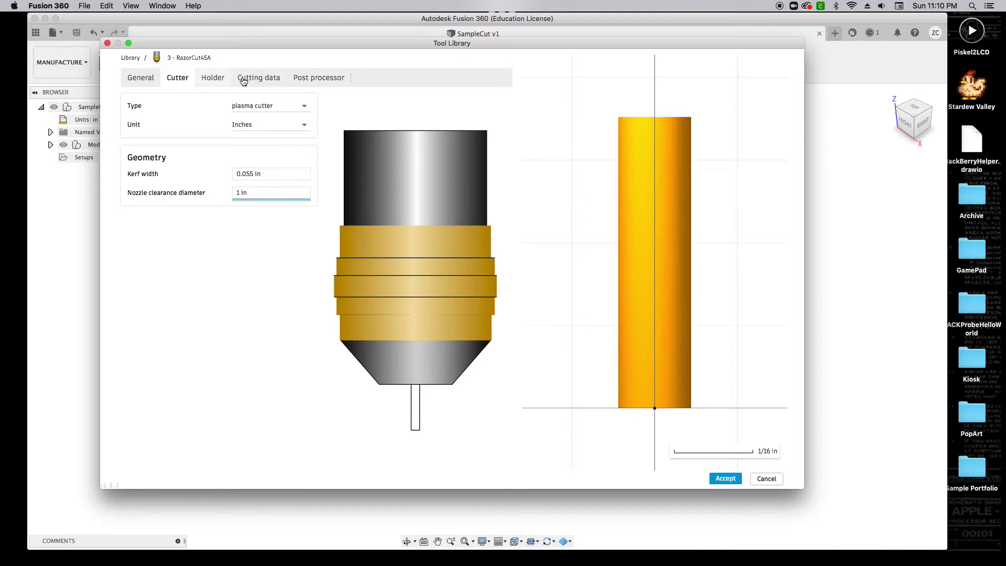
Set the default preset's cutting feedrate to 150 in/min and accept the new plasma cutter tool.
left_click(251, 81)
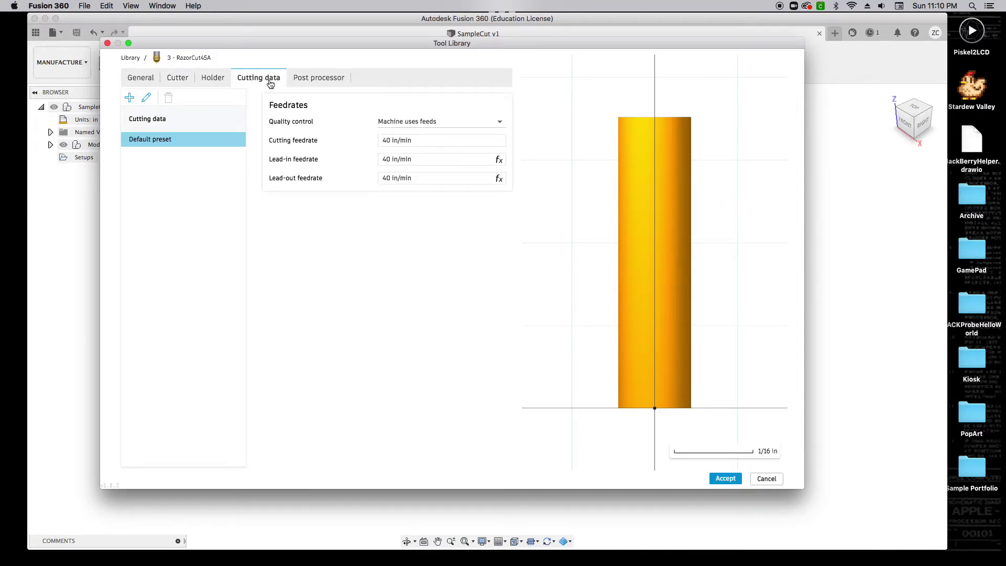
left_click(386, 140)
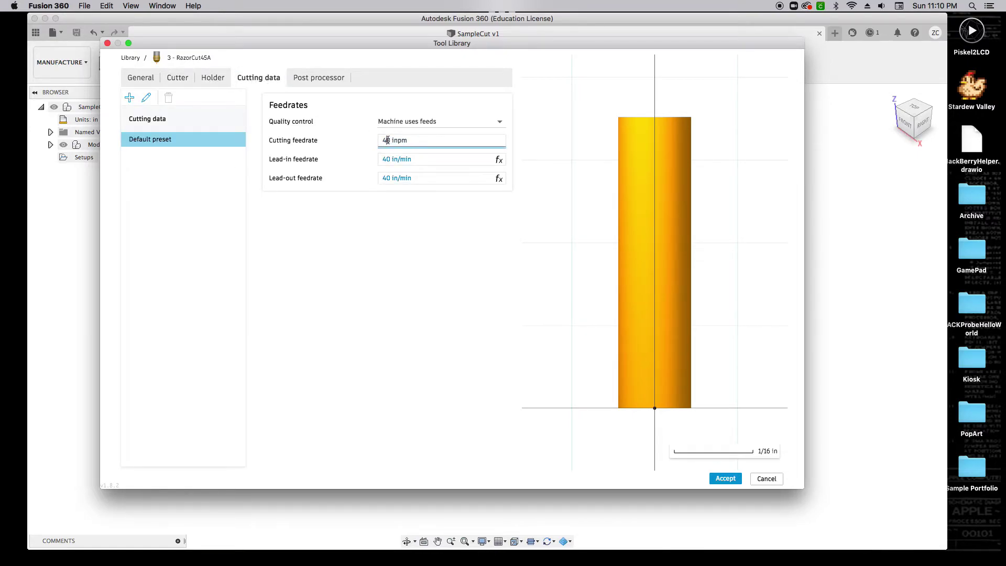
double_click(383, 140)
type("150")
left_click(387, 160)
double_click(386, 160)
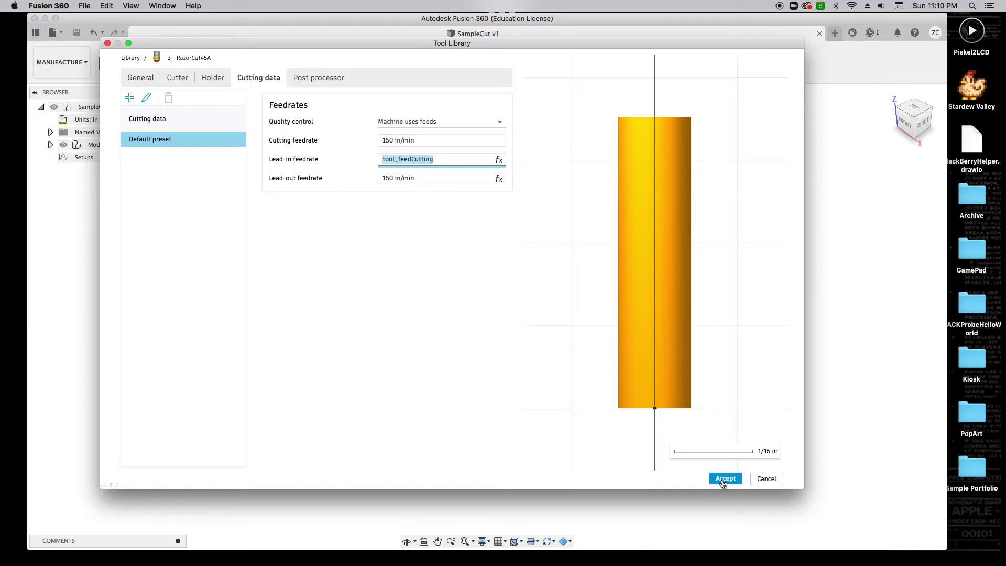
left_click(723, 480)
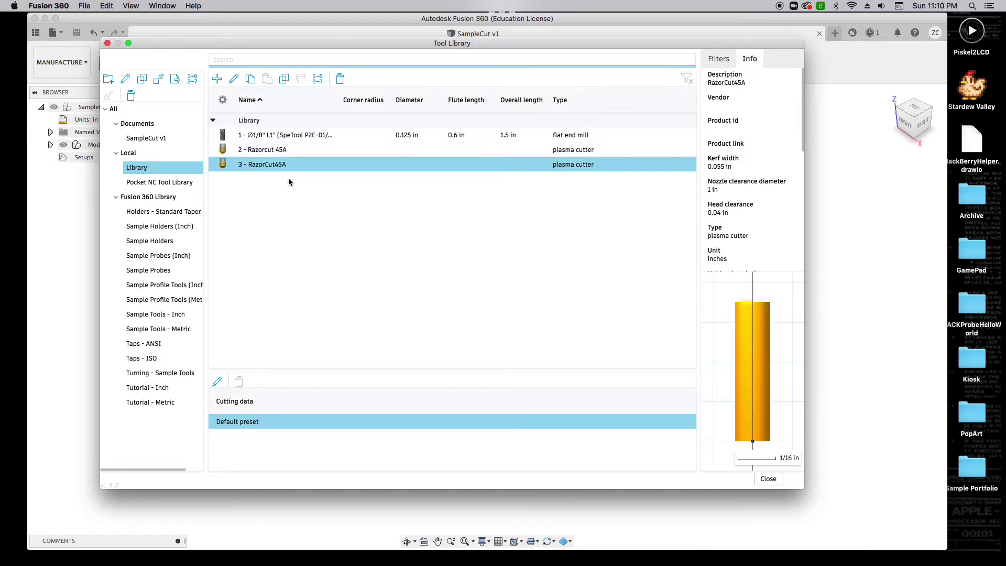
Close the tool library and create a new manufacturing setup with the operation type Cutting.
left_click(771, 479)
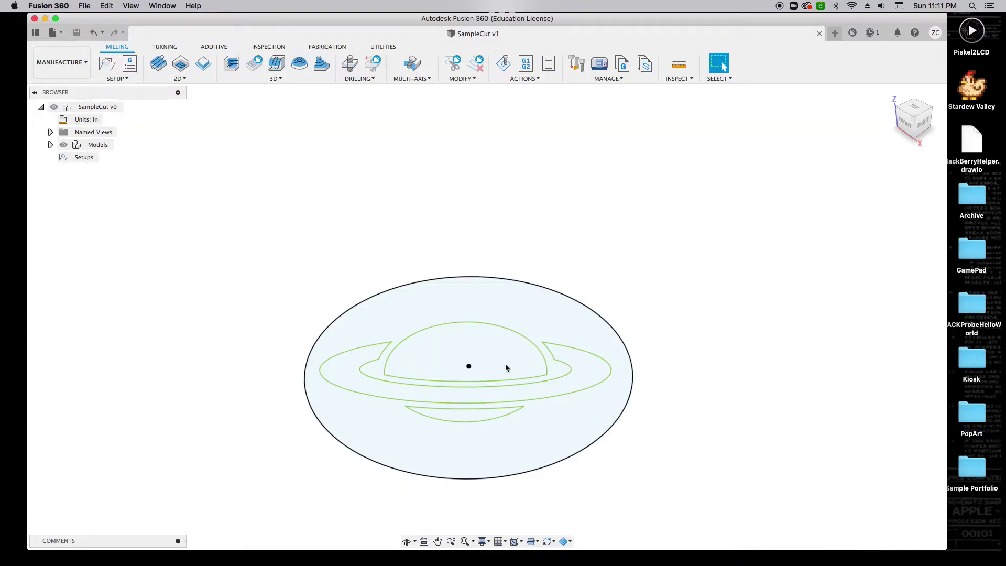
left_click(119, 80)
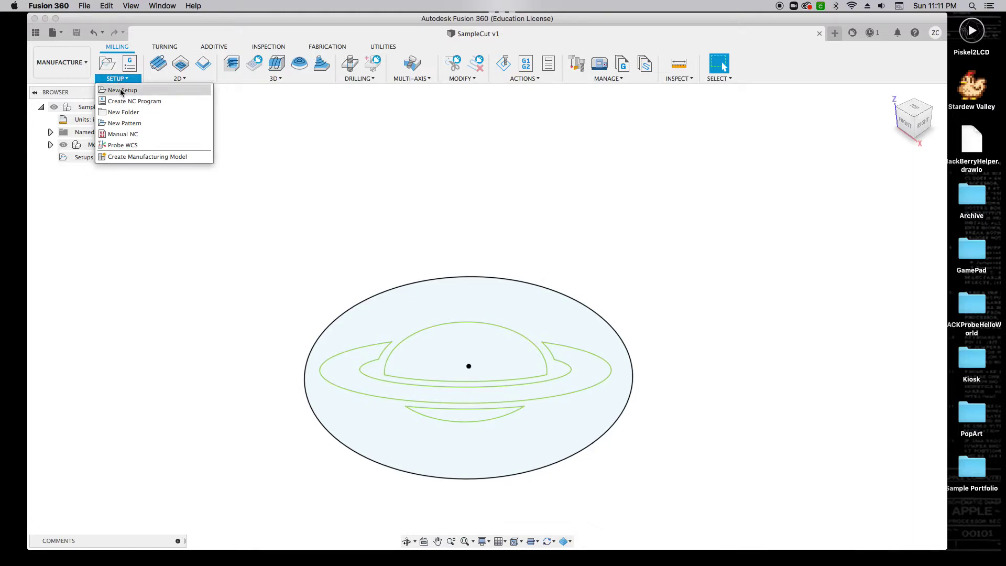
left_click(126, 92)
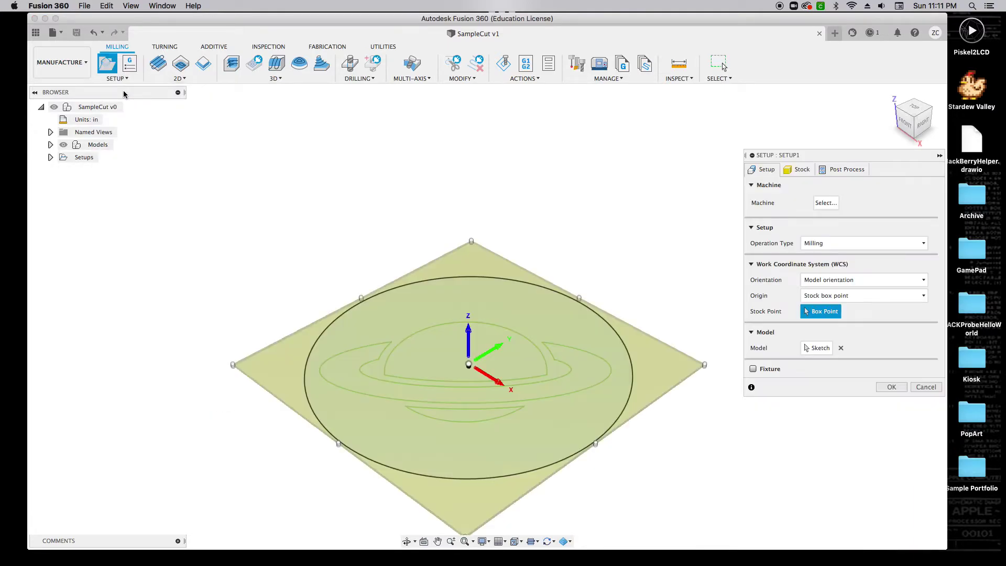
left_click(841, 245)
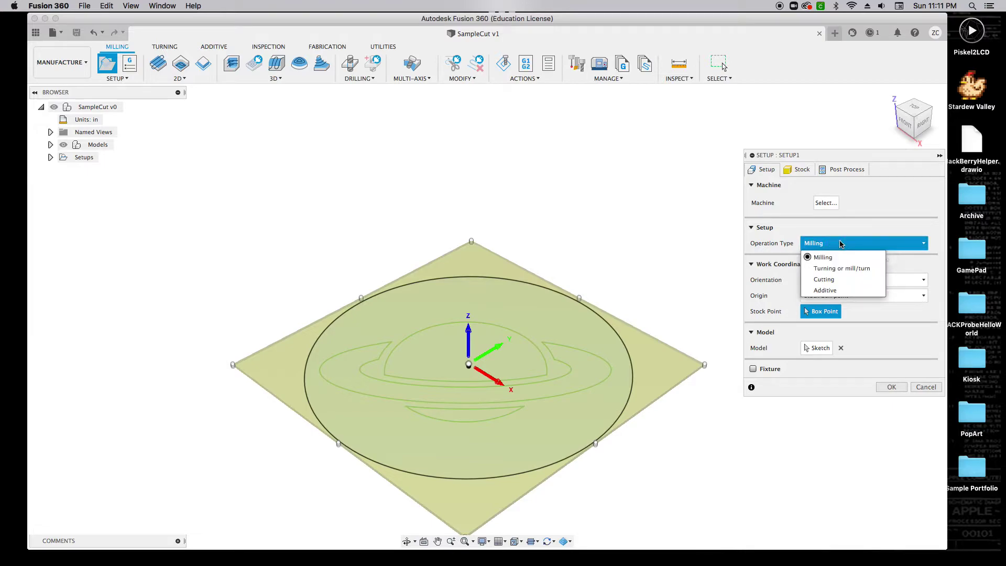
left_click(838, 279)
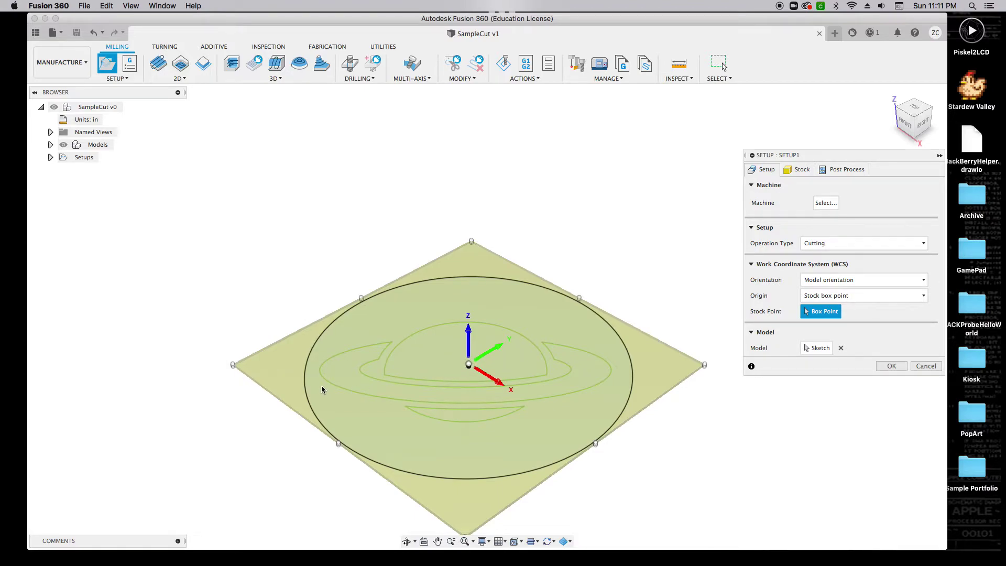
Place the setup's work coordinate origin on the bottom box point at the stock's front-left corner.
scroll(262, 376, "up", 5)
scroll(194, 369, "up", 3)
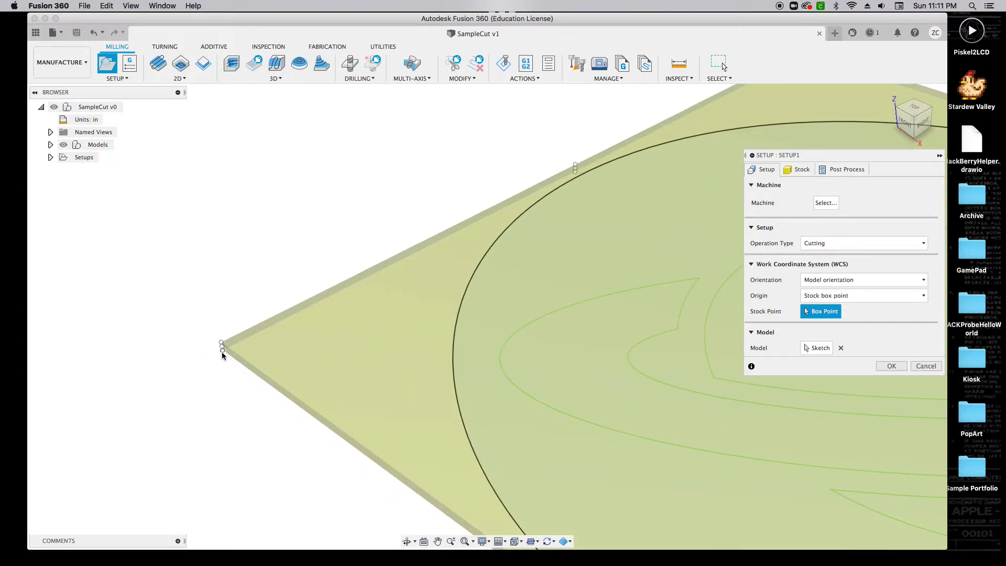
left_click(222, 349)
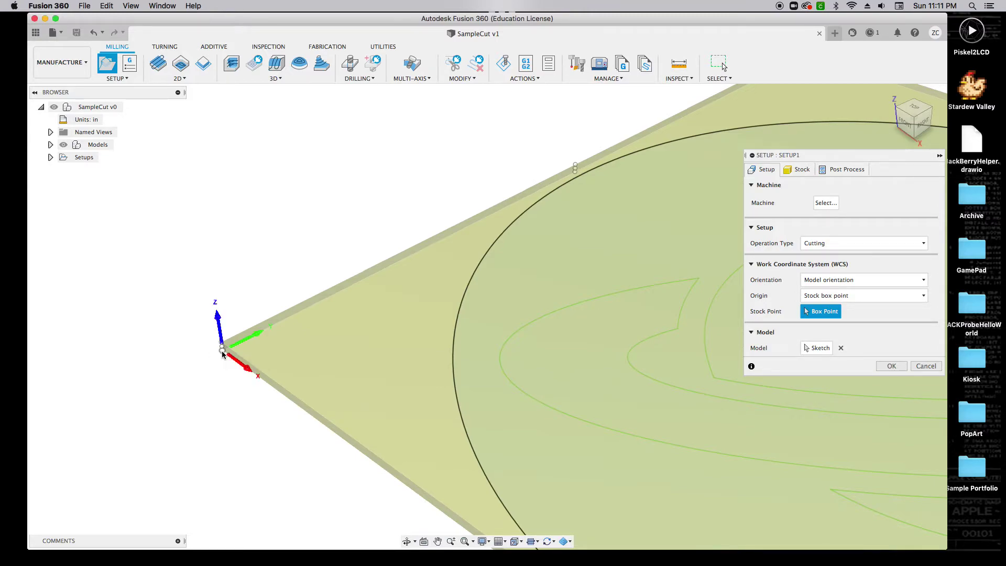
scroll(231, 346, "down", 8)
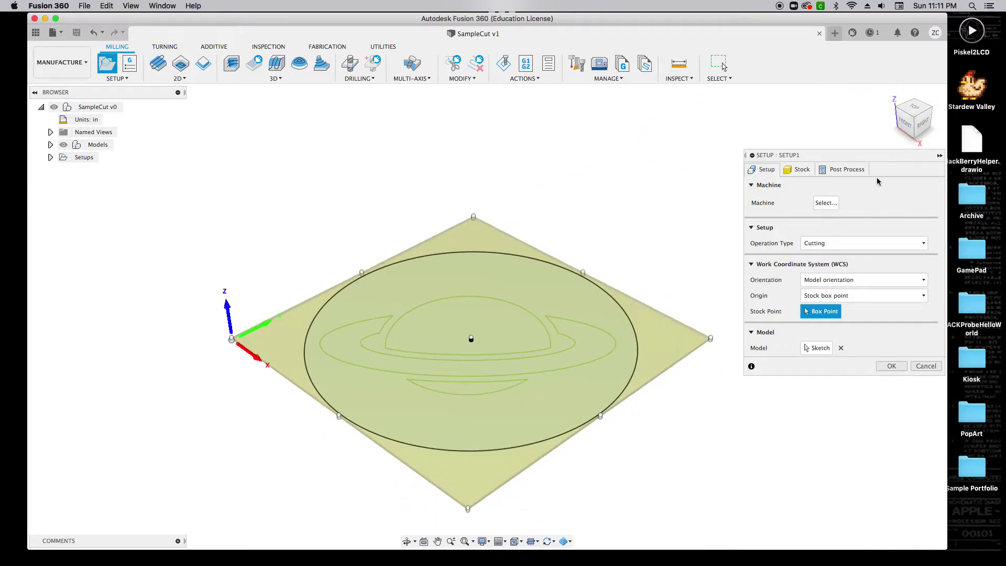
Set the stock offset mode to No additional stock, keeping the relative size box, and accept the setup.
left_click(802, 170)
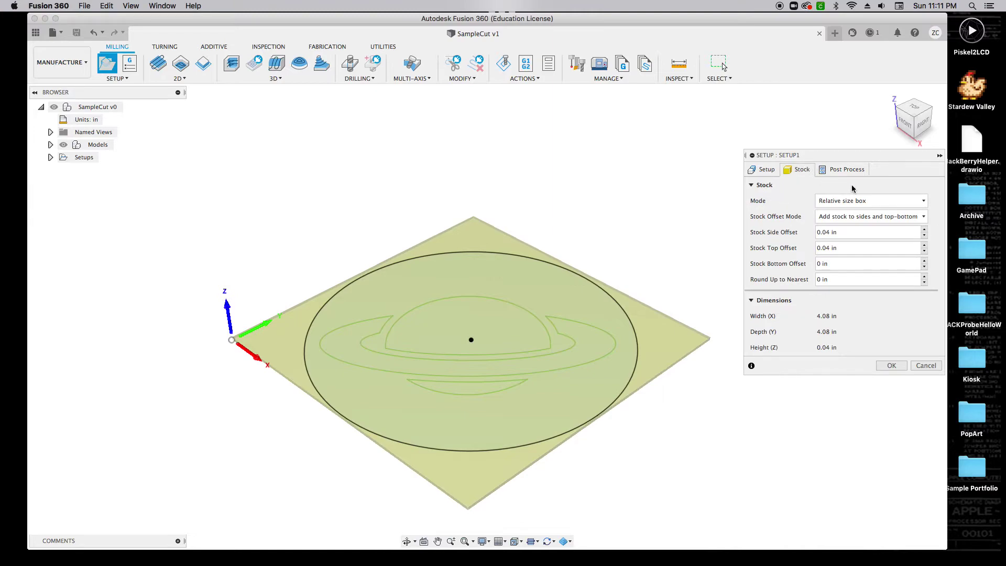
left_click(870, 202)
left_click(871, 200)
left_click(903, 219)
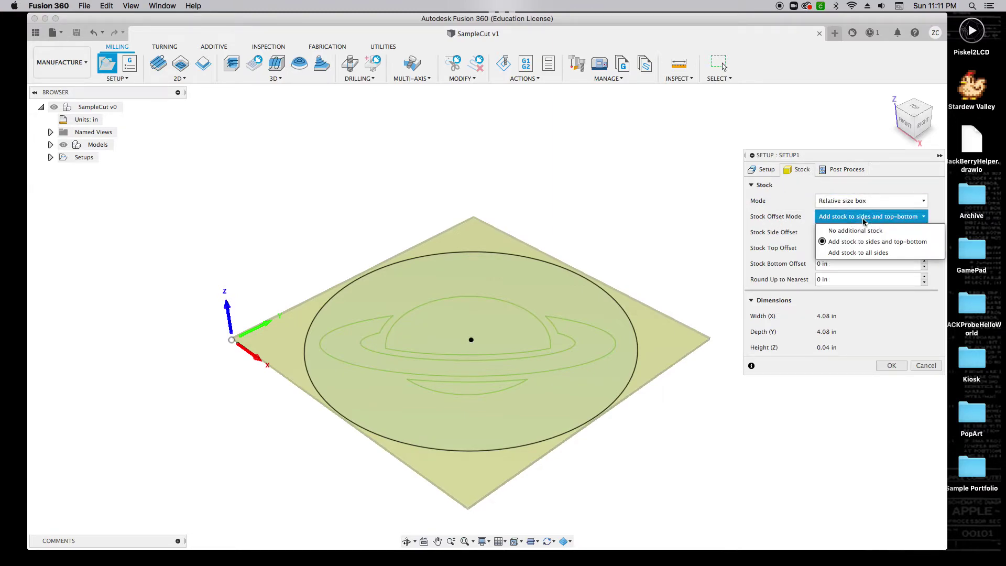
left_click(843, 227)
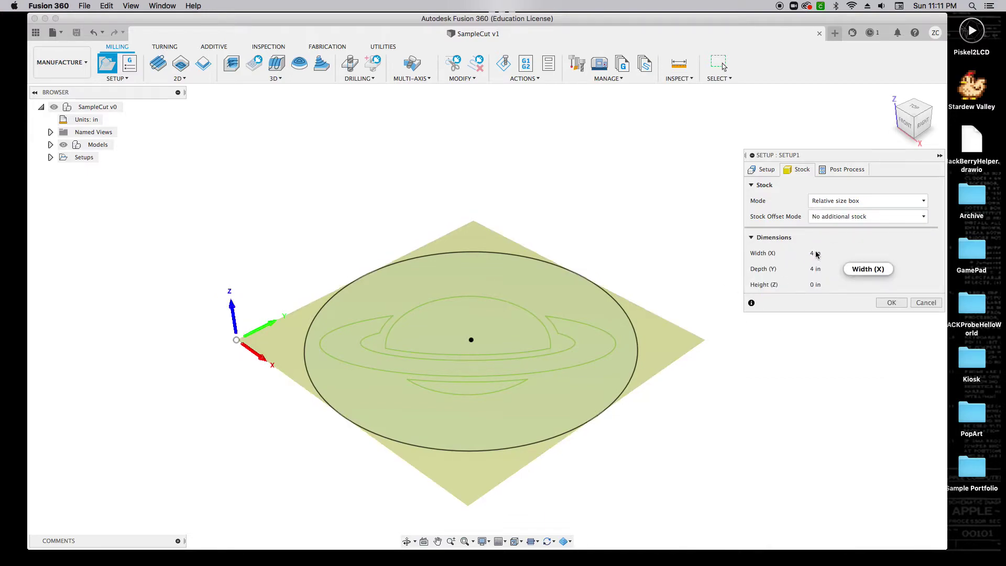
left_click(765, 169)
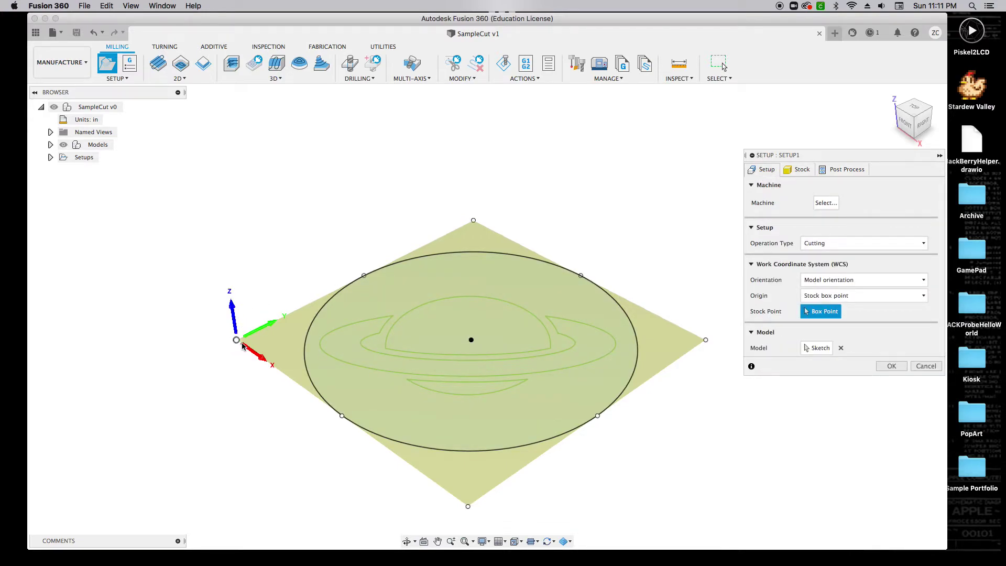
left_click(894, 367)
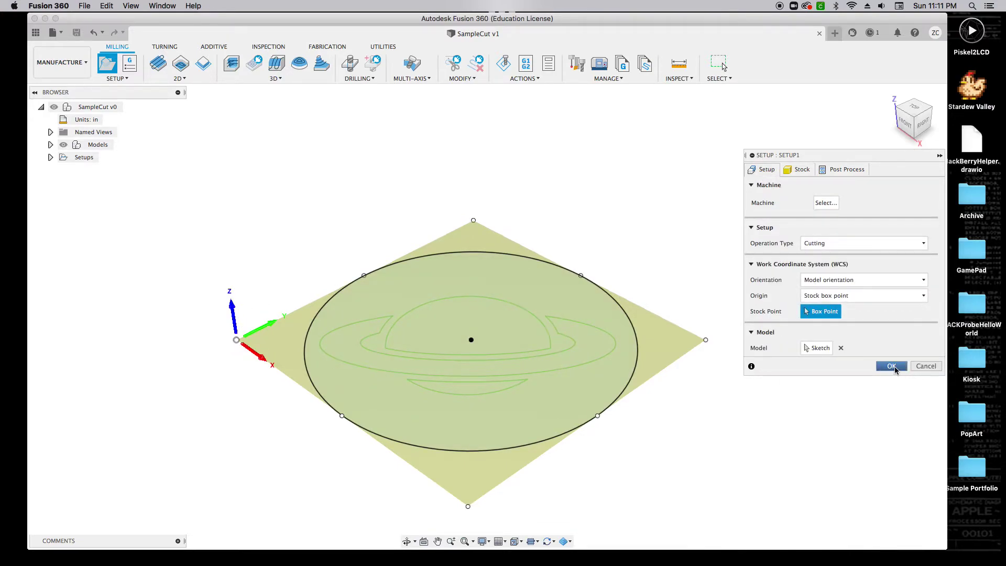
left_click(892, 367)
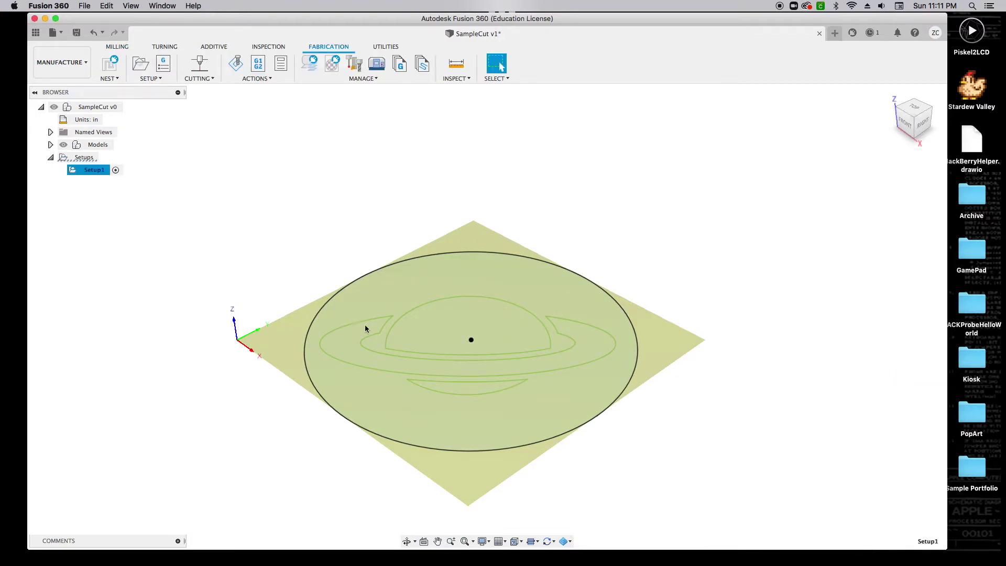
Start a 2D Profile cutting operation in the setup and assign it the RazorCut45A plasma cutter.
left_click(200, 78)
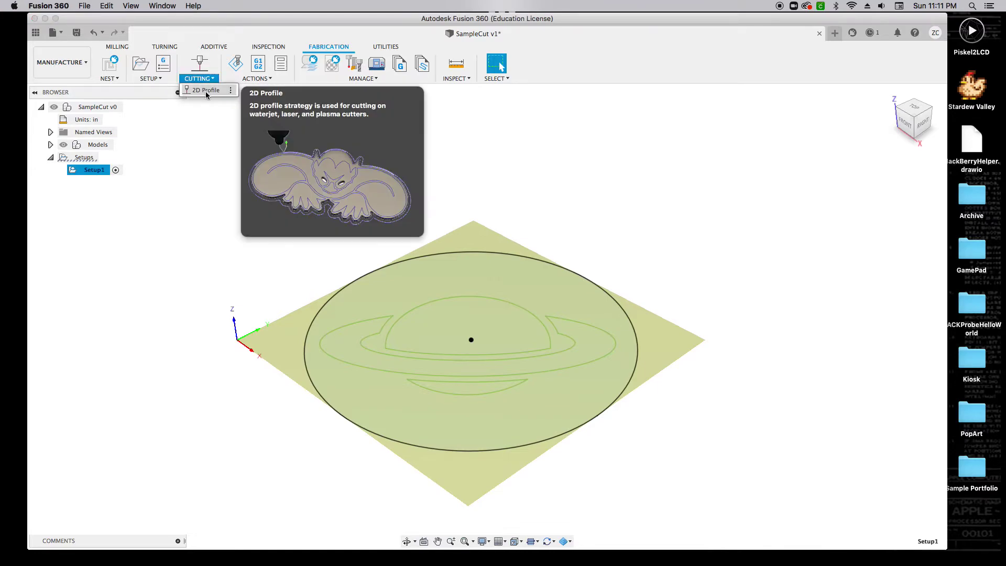
left_click(205, 91)
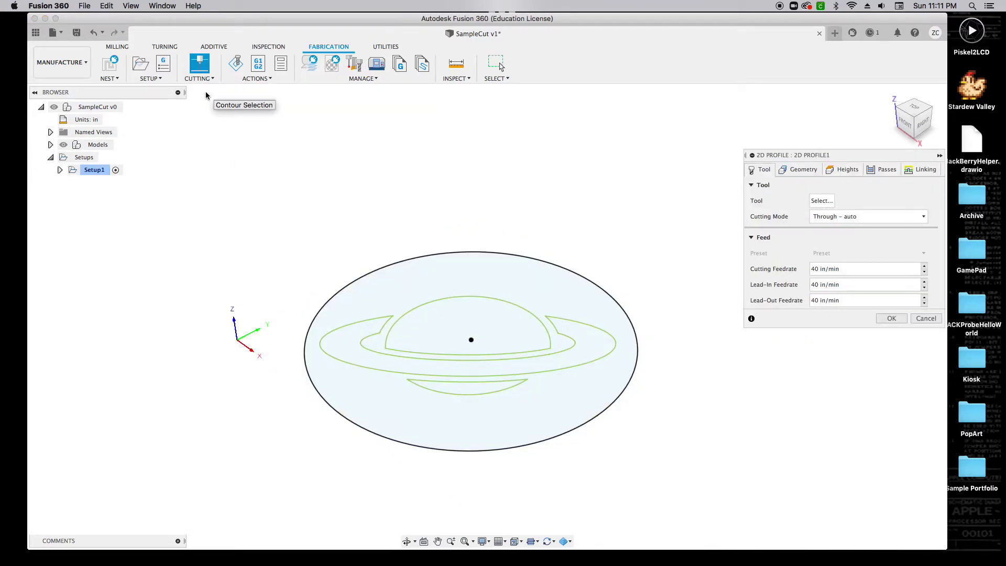
left_click(821, 201)
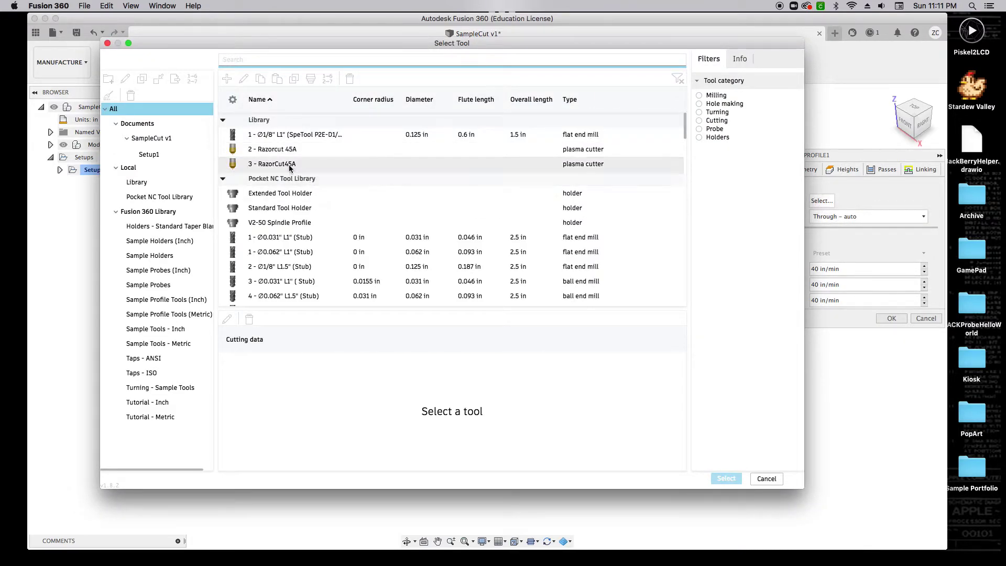
left_click(276, 164)
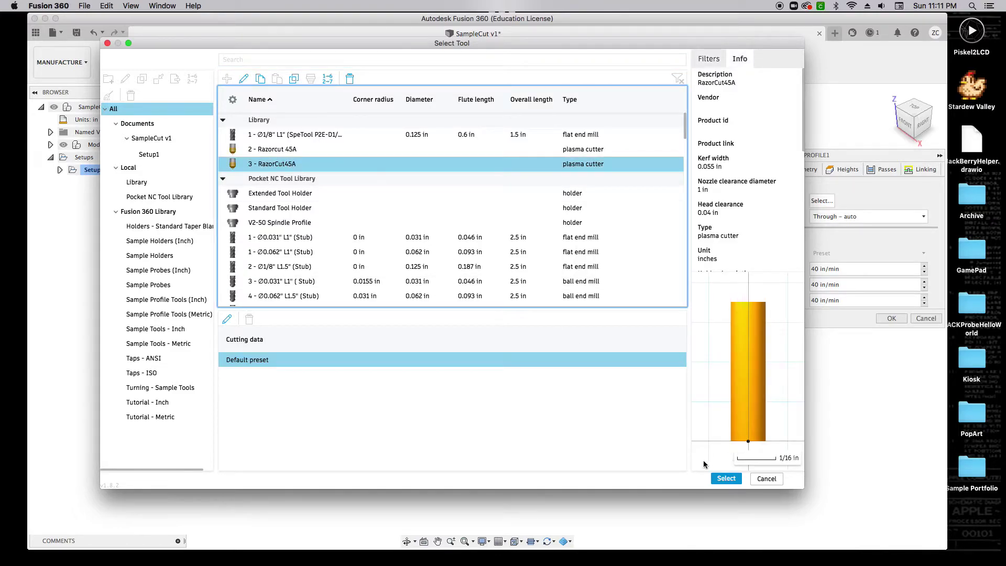
left_click(726, 479)
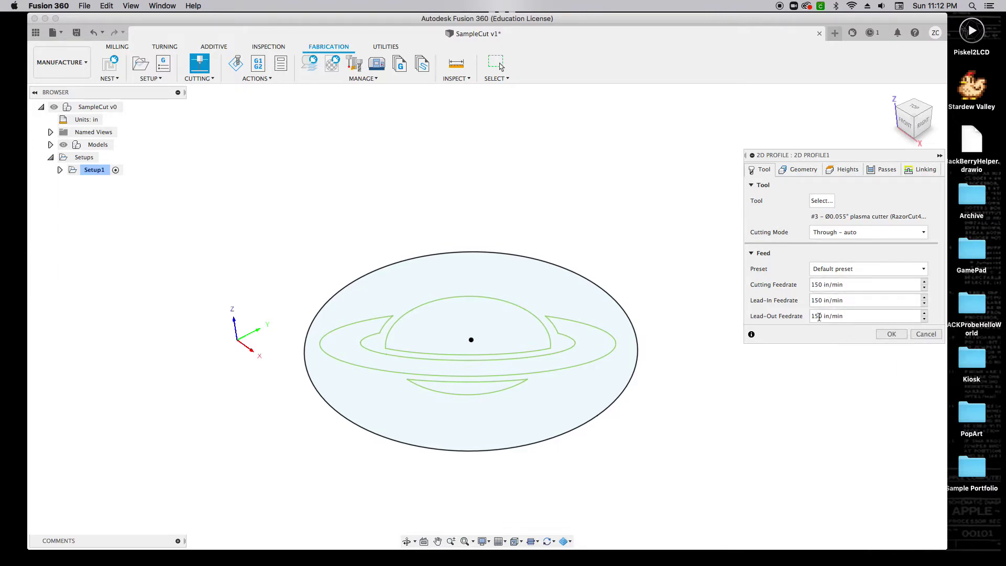
Select the planet dome, ring, lower crescent and outer circle as the contours to cut.
left_click(797, 172)
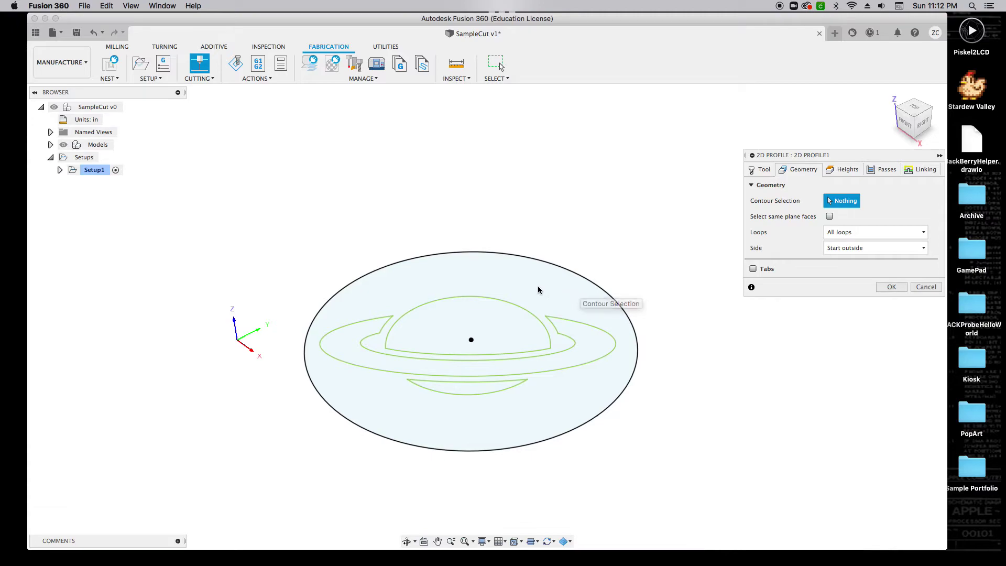
left_click(413, 314)
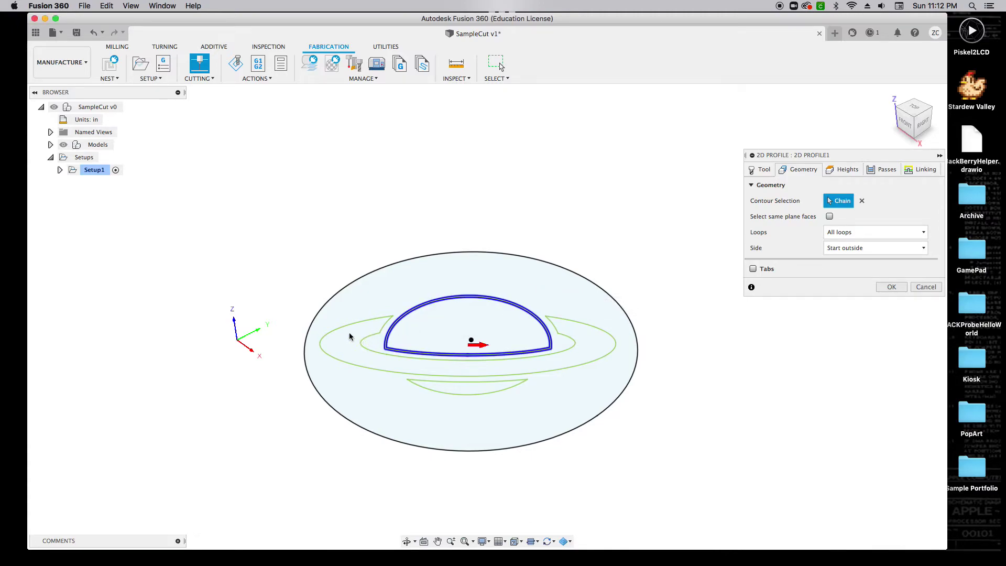
left_click(361, 344)
left_click(328, 335)
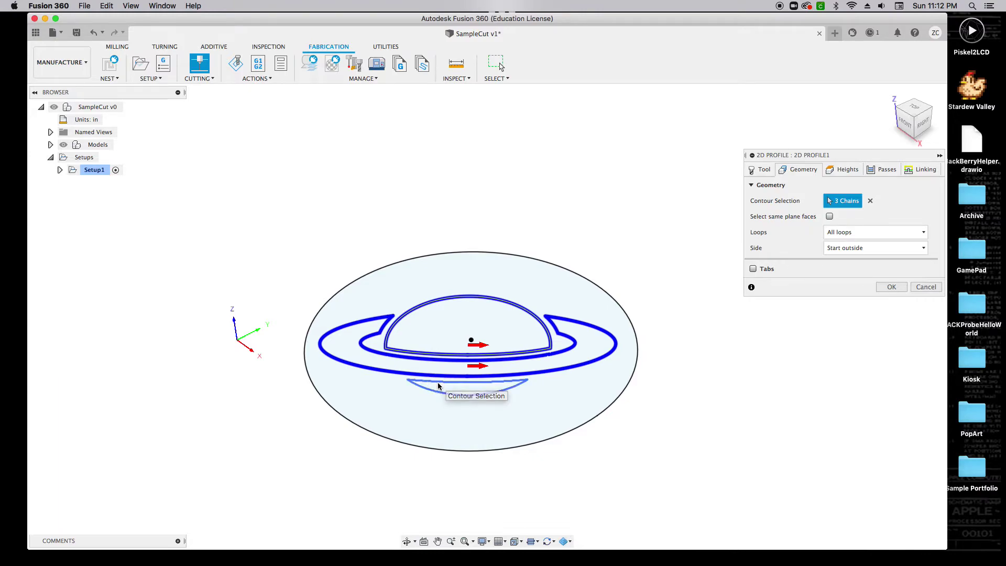
left_click(438, 382)
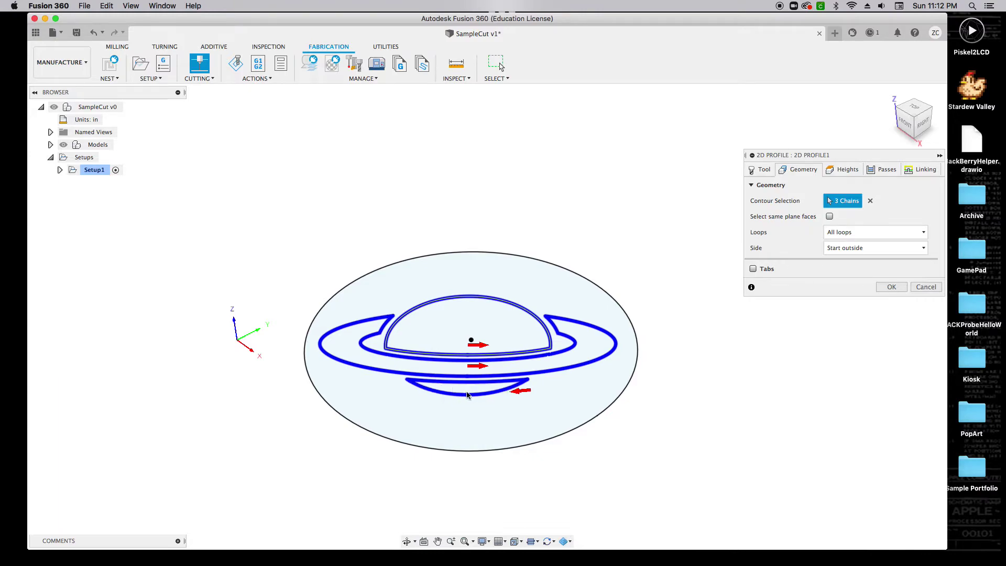
left_click(365, 281)
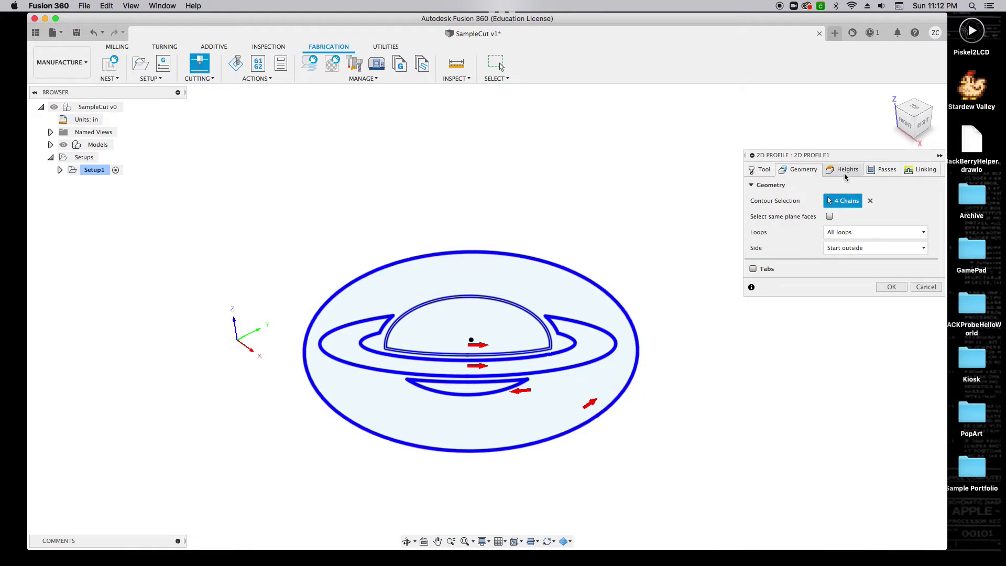
Set the 2D profile's compensation type to In computer.
left_click(878, 174)
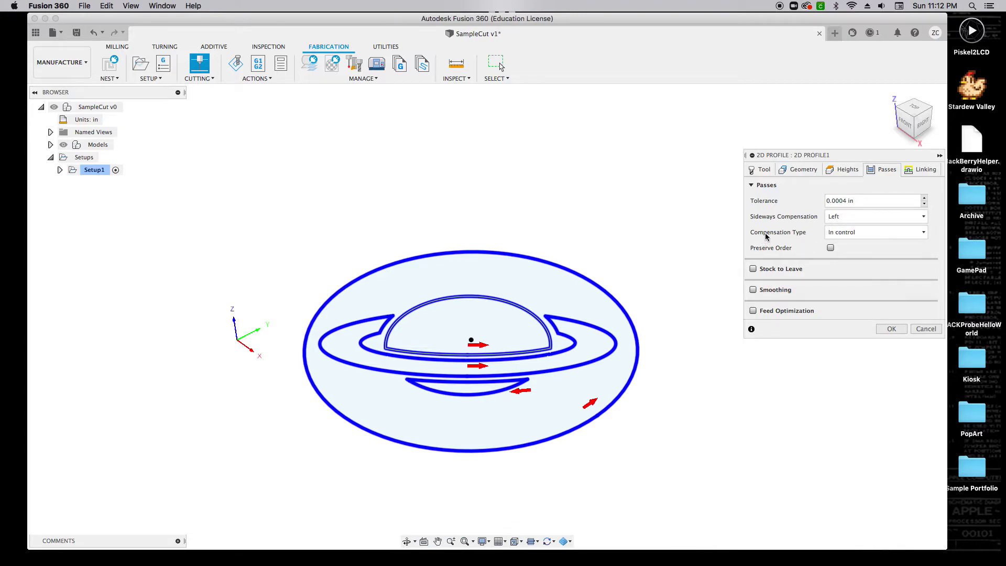
left_click(881, 234)
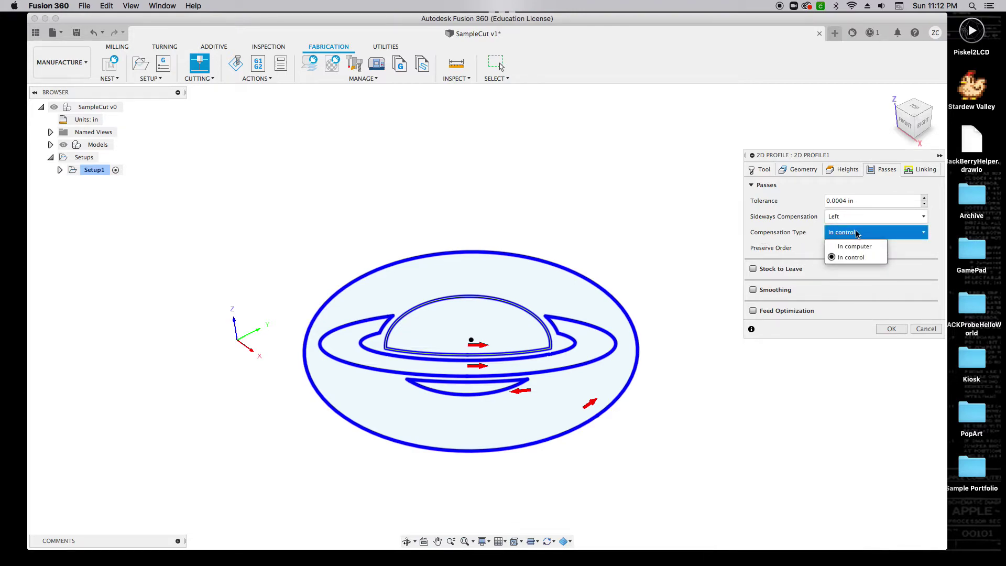
left_click(855, 246)
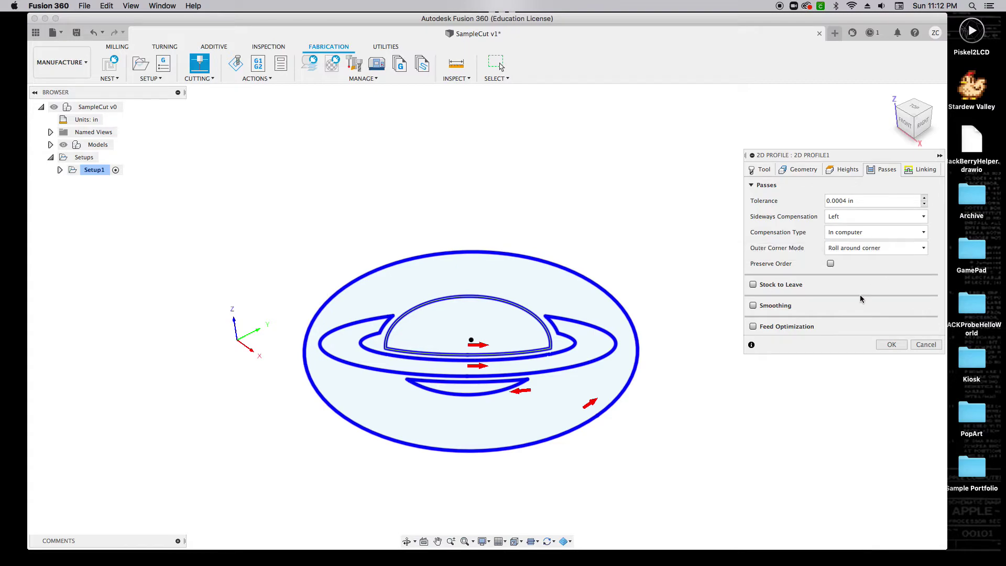
Enable Keep Nozzle Down in the linking settings and set the staydown feedrate to 300 in/min.
left_click(924, 171)
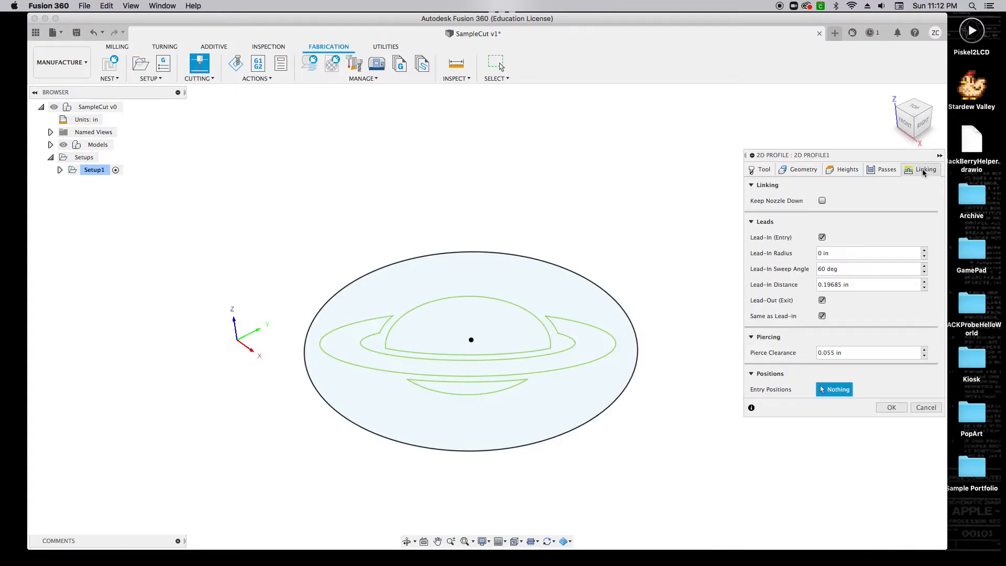
left_click(822, 201)
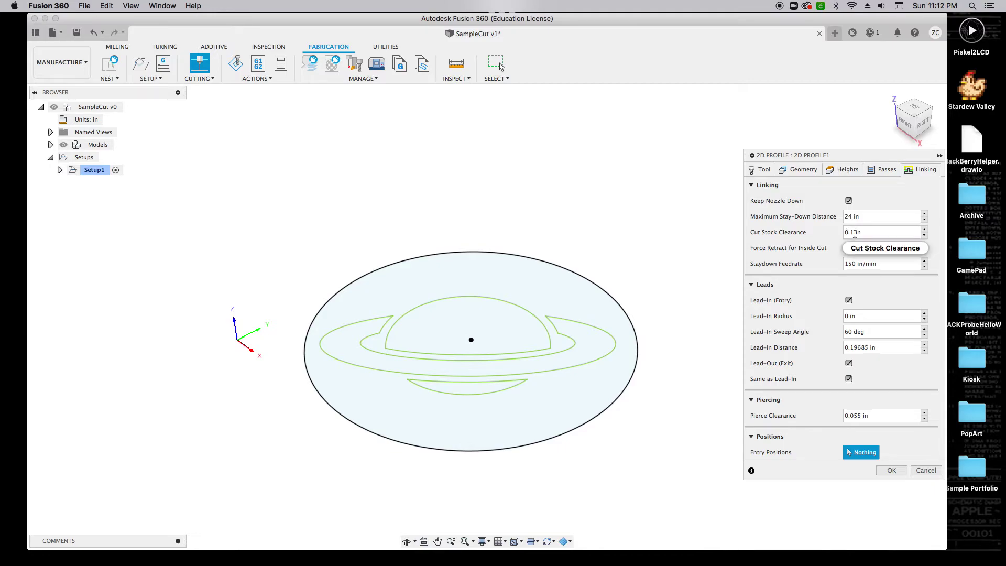
double_click(848, 264)
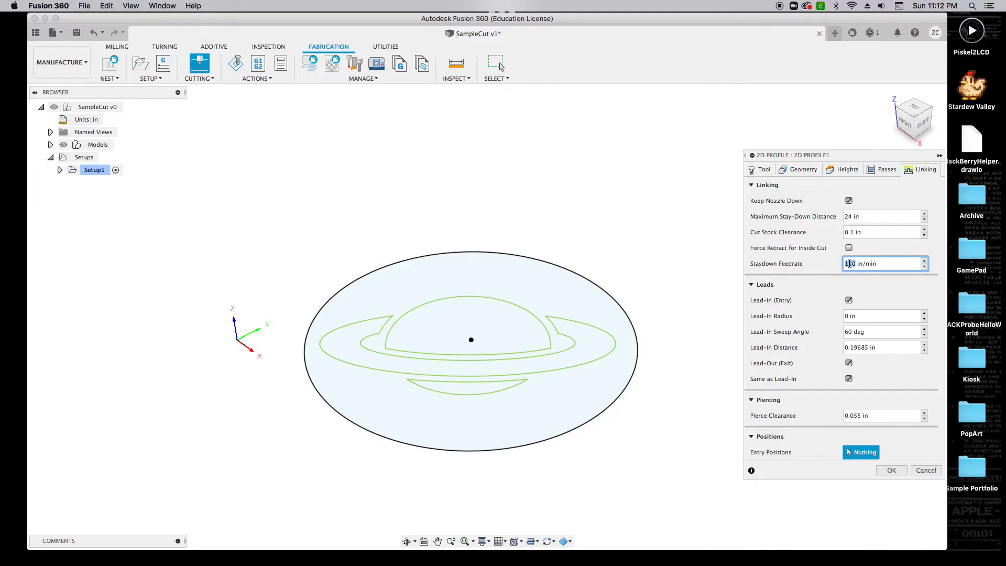
type("300")
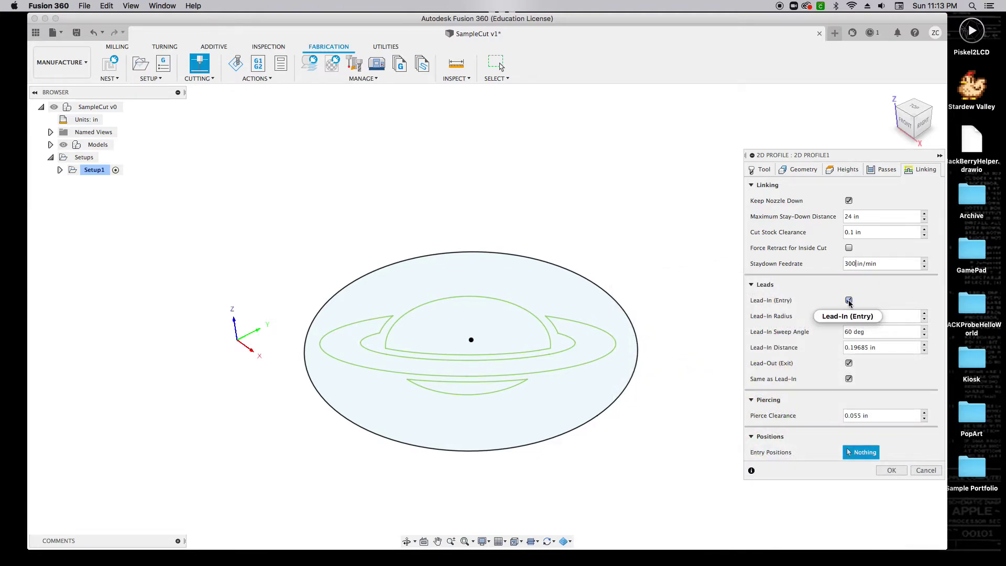
Set the lead-in sweep angle to 90 deg and the lead-in distance to 0.1 in.
left_click(849, 331)
double_click(848, 331)
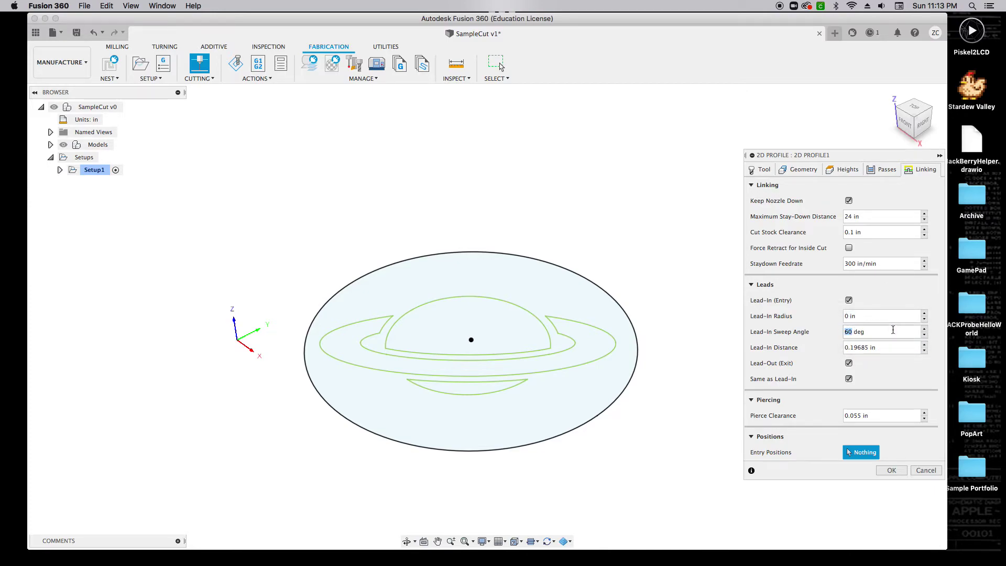
type("90")
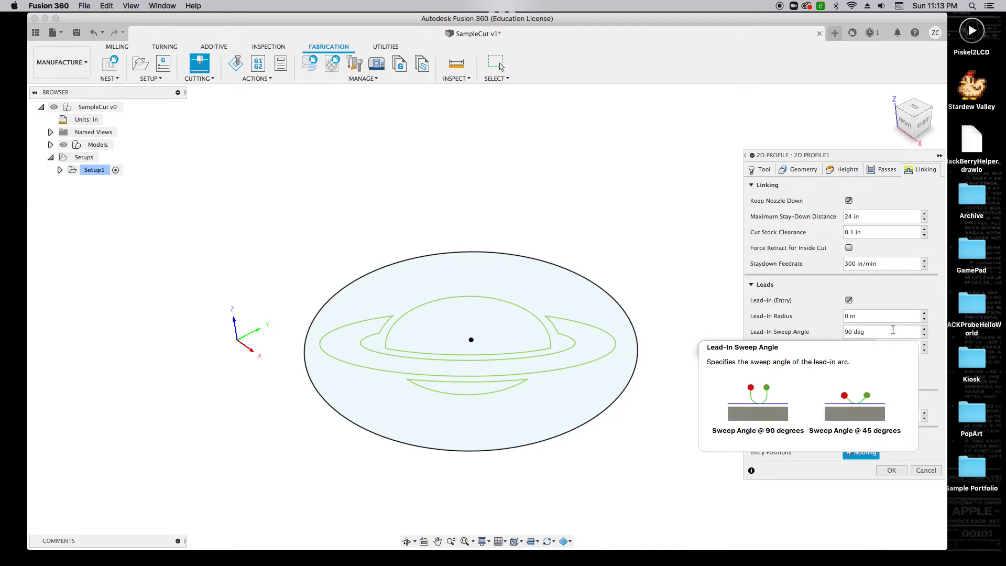
double_click(858, 347)
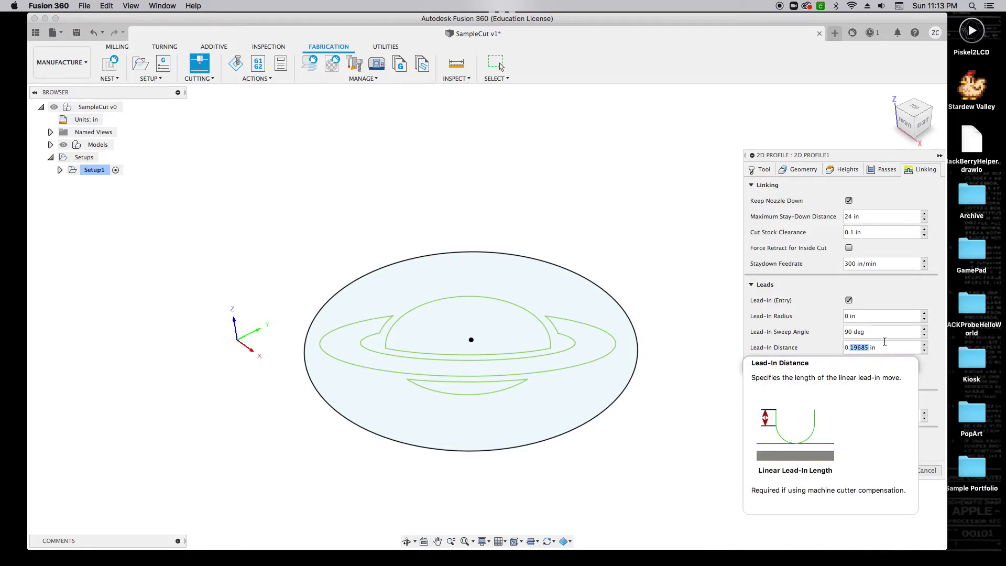
type("1")
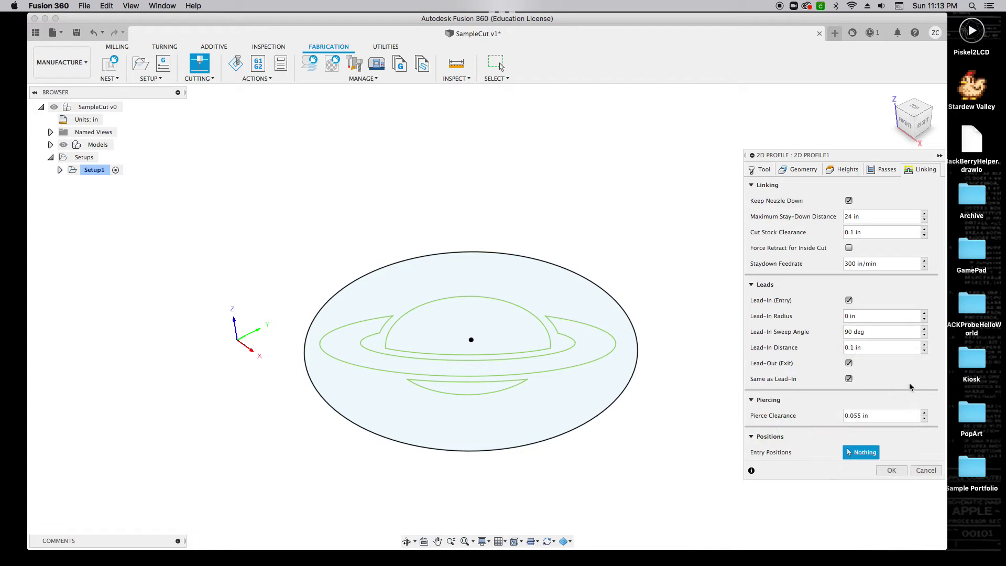
Turn off the lead-out and generate the 2D profile toolpath.
left_click(850, 363)
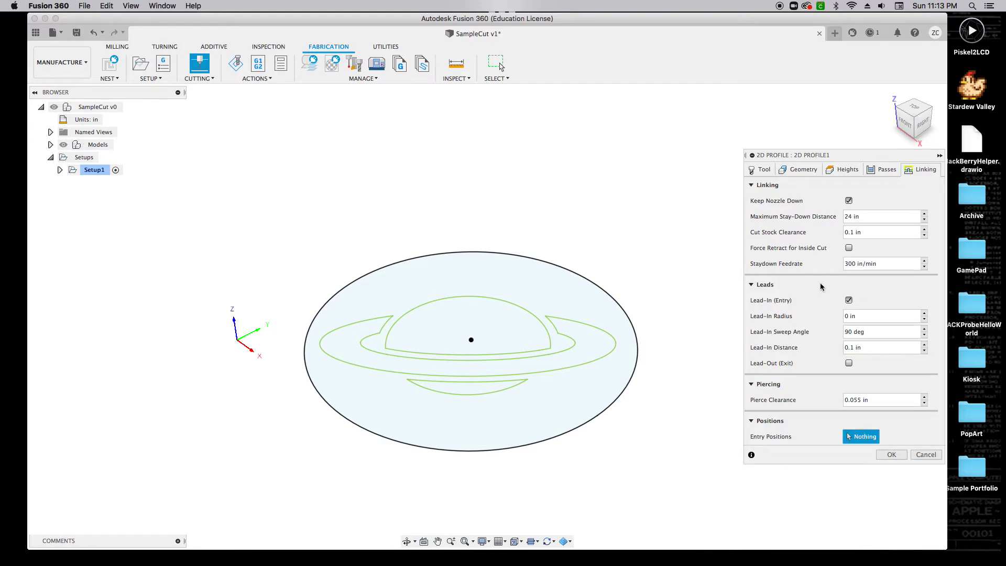
left_click(896, 456)
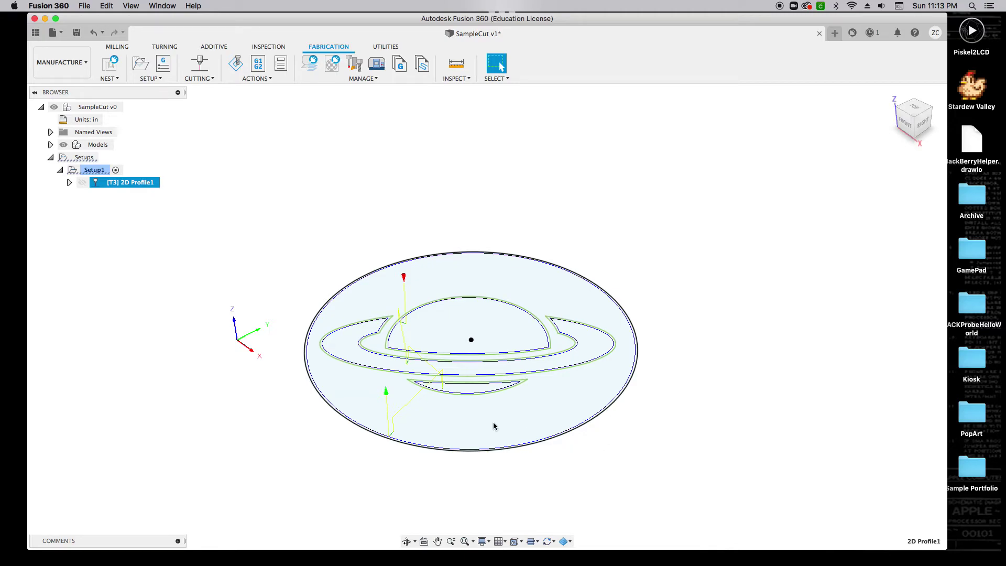
scroll(458, 432, "up", 8)
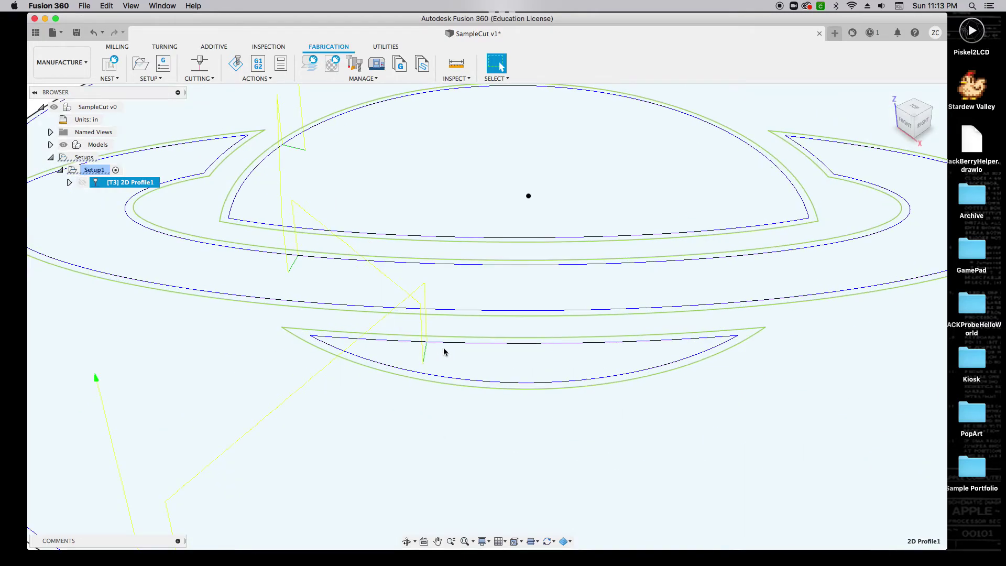
scroll(435, 355, "down", 5)
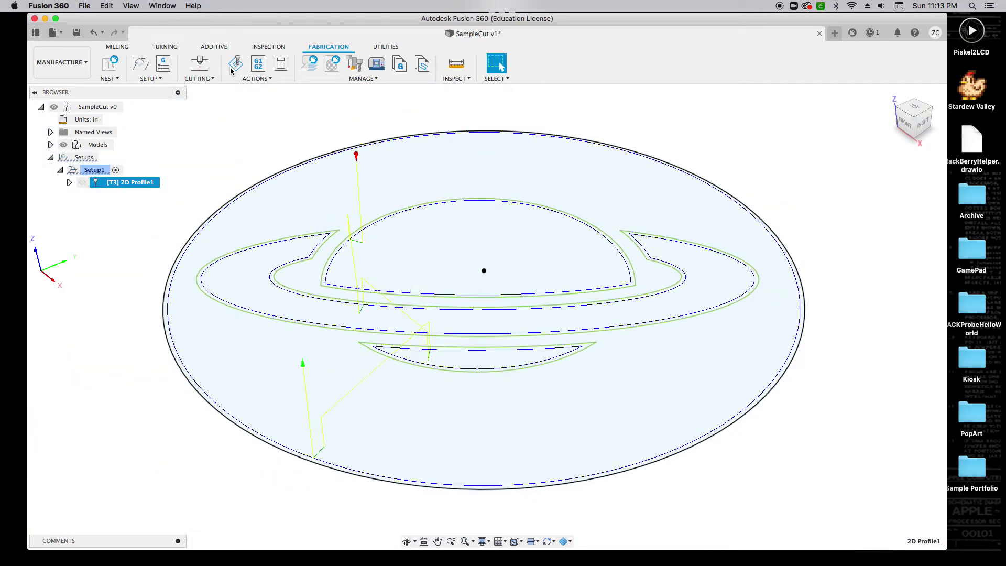
Simulate the 2D profile toolpath with the stock shown, pausing to check the planet cuts and the outer circle's lead-in and cut side.
left_click(234, 68)
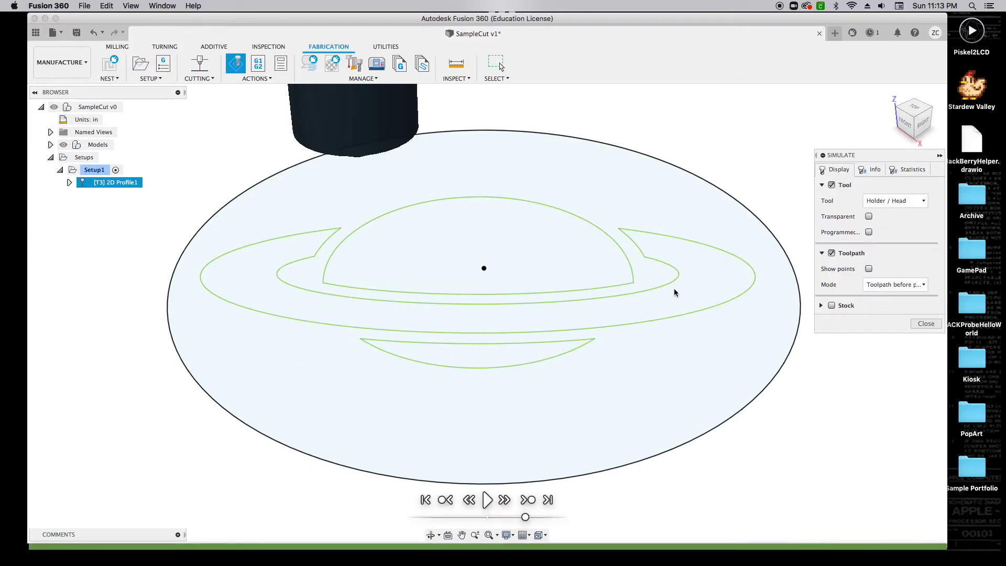
left_click(832, 306)
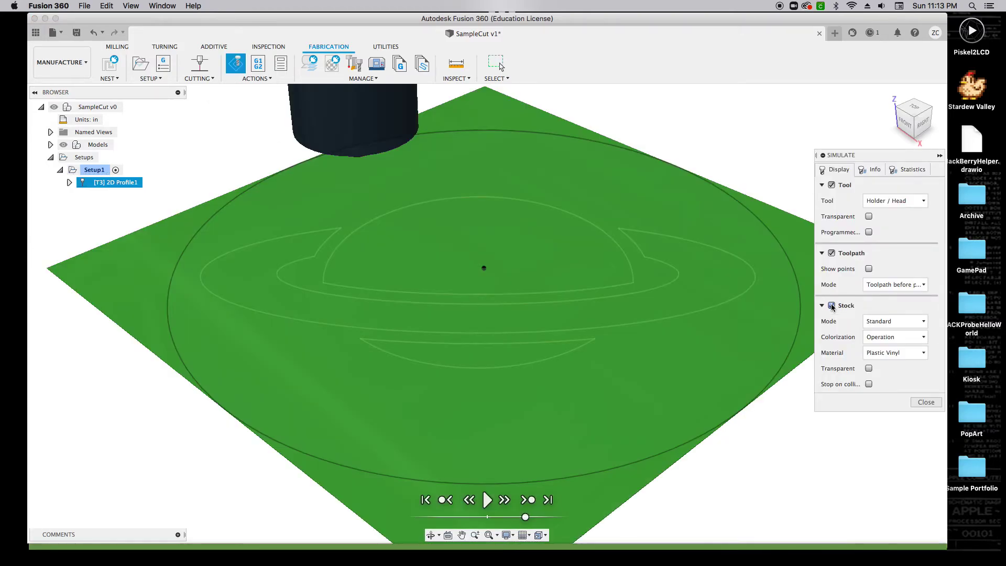
left_click(487, 500)
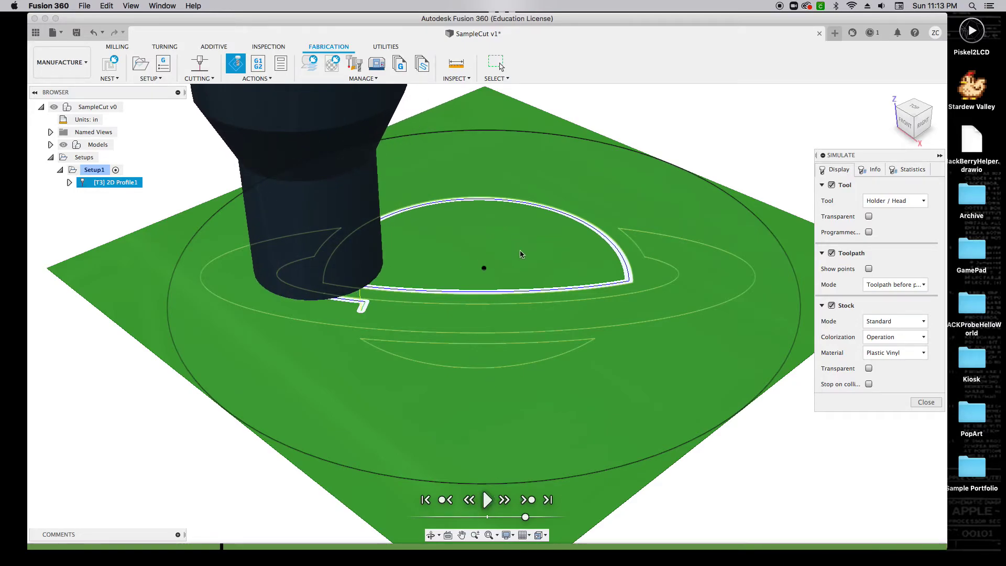
left_click(487, 499)
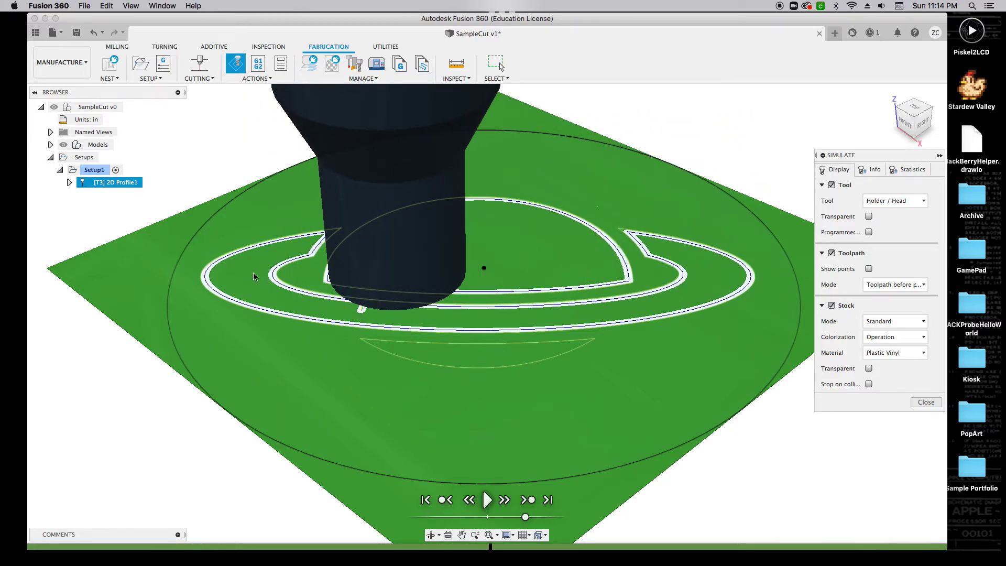
left_click(487, 500)
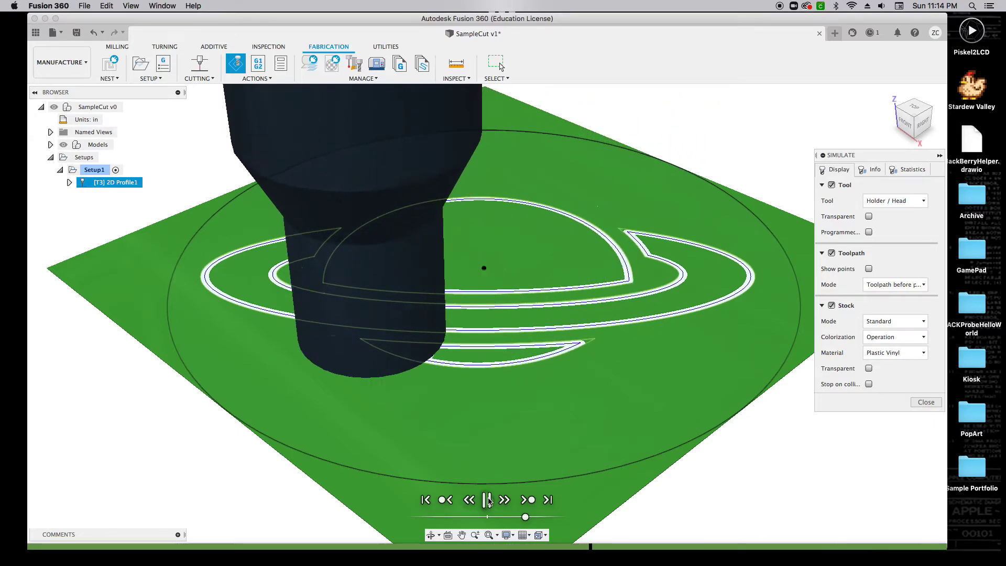
left_click(487, 499)
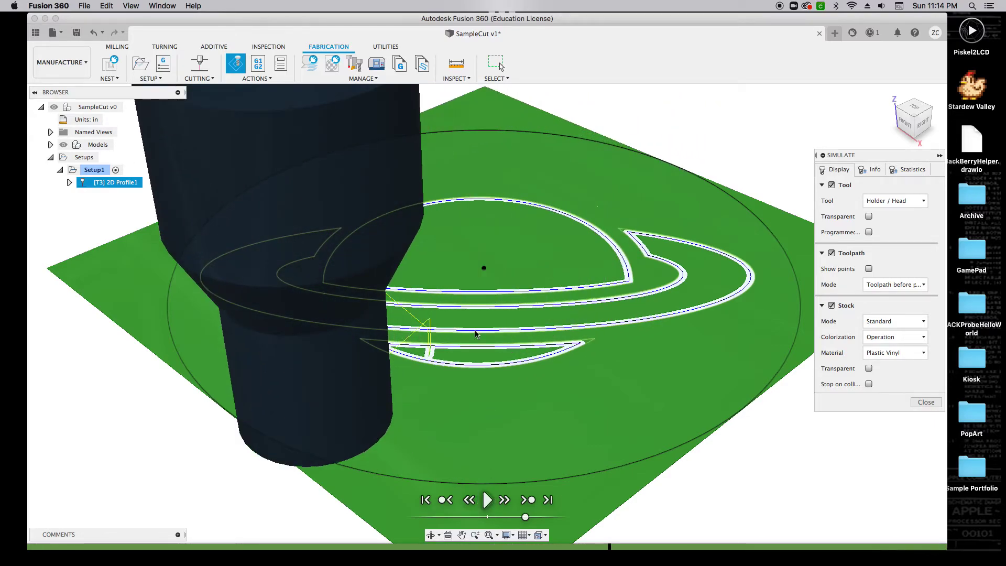
left_click(487, 500)
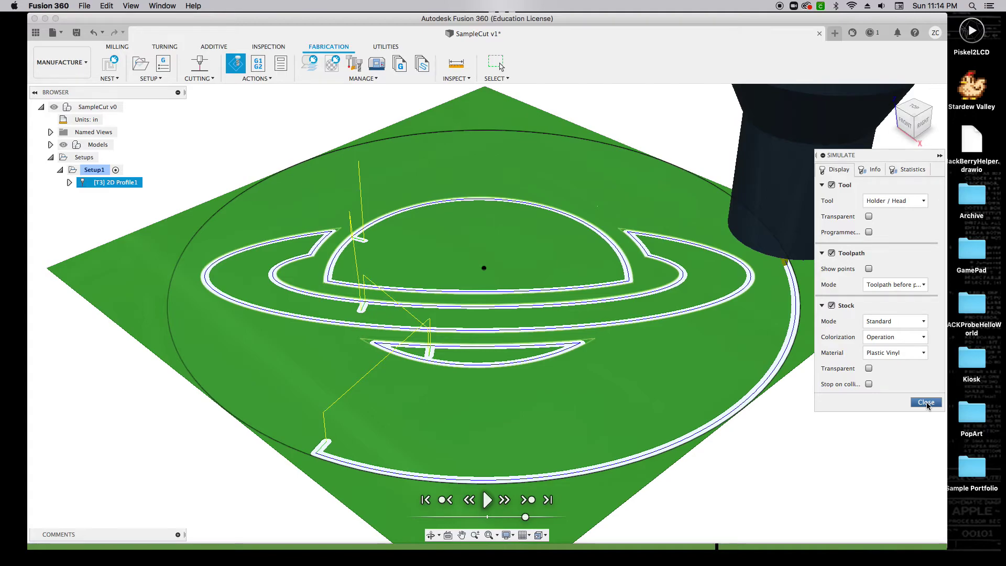
left_click(927, 403)
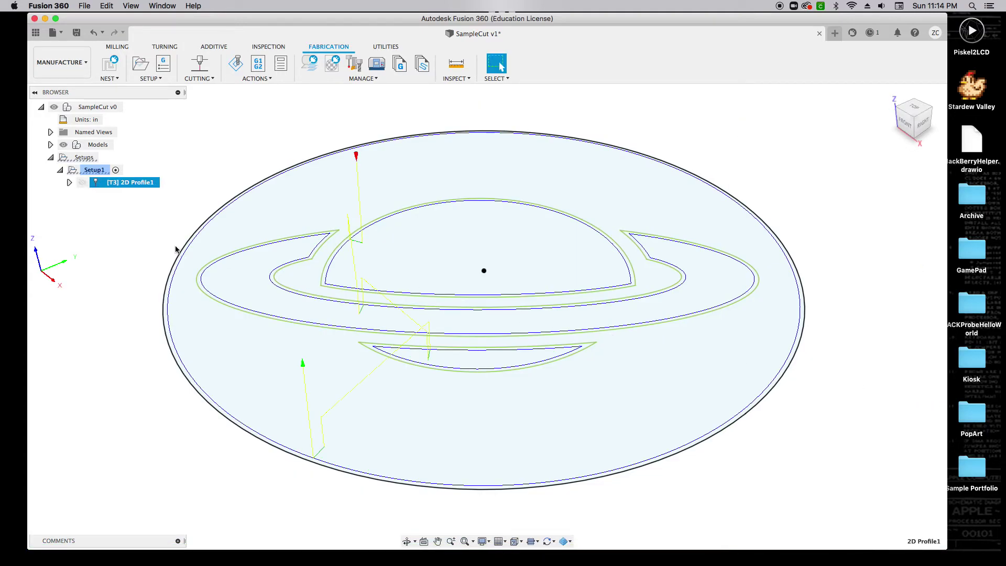
Edit the 2D profile so the outer circle is cut on its outside, and regenerate the toolpath.
right_click(131, 187)
left_click(152, 197)
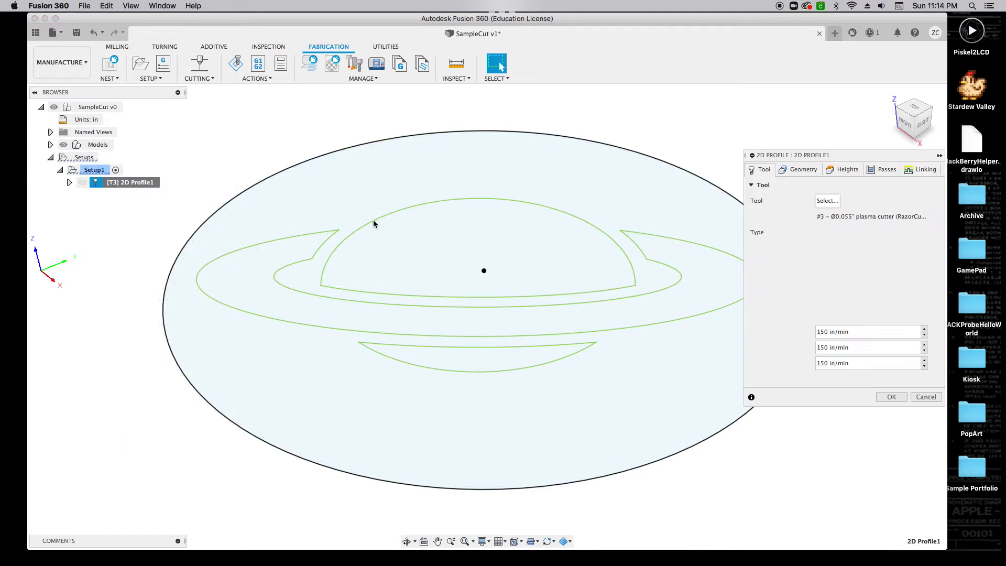
left_click(801, 171)
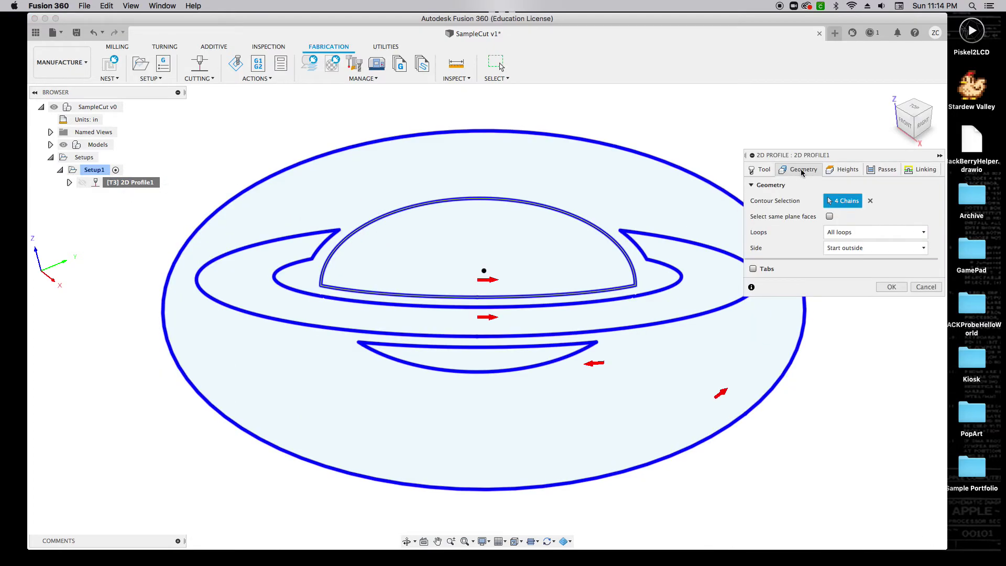
scroll(759, 397, "down", 2)
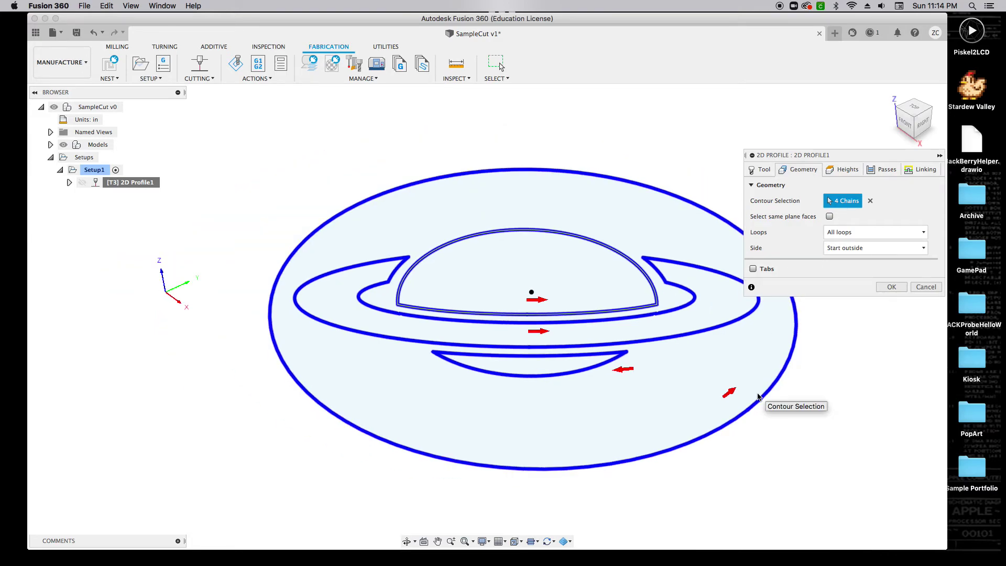
left_click(731, 393)
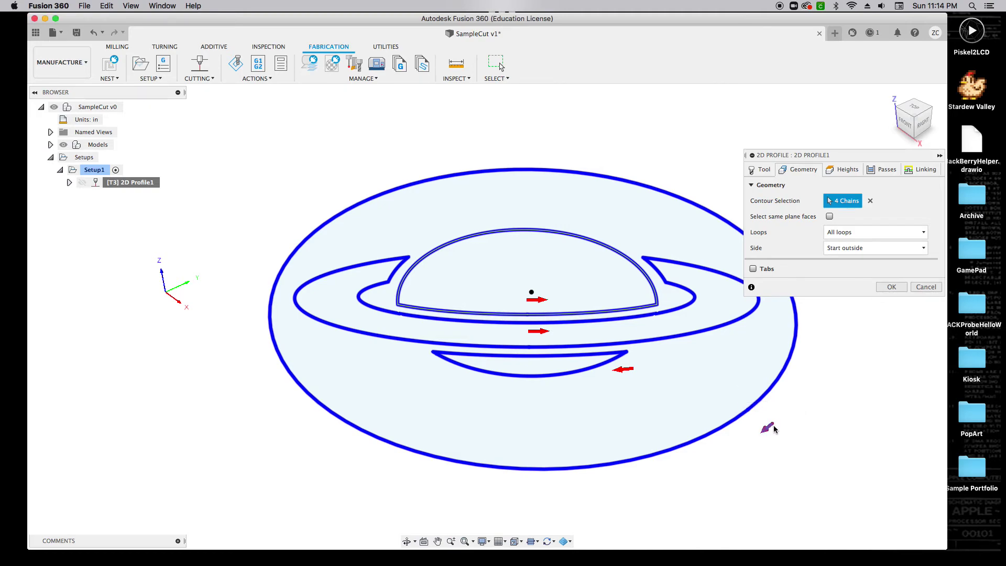
left_click(891, 287)
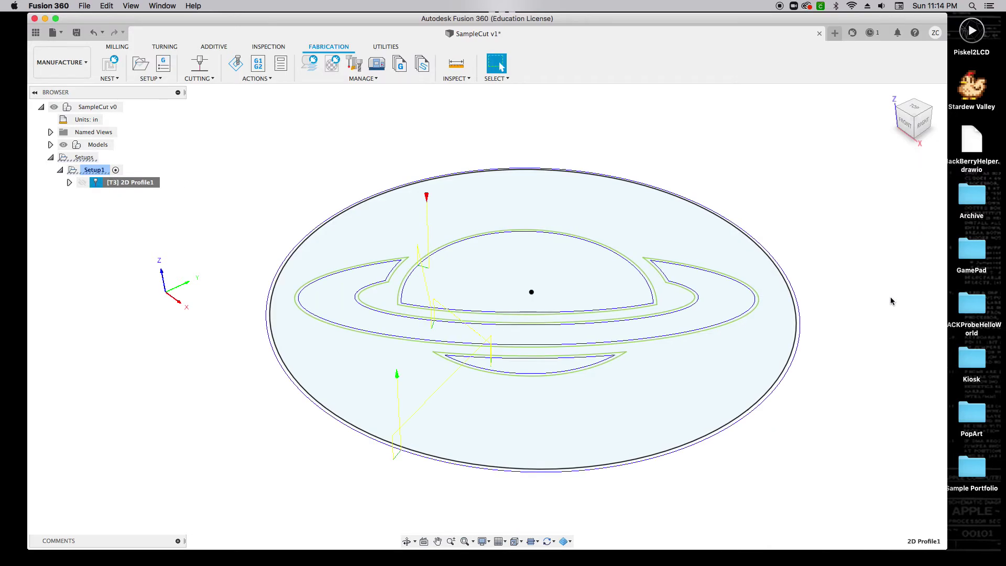
Simulate the regenerated toolpath at a faster playback speed to check the outer circle's cut side.
left_click(237, 65)
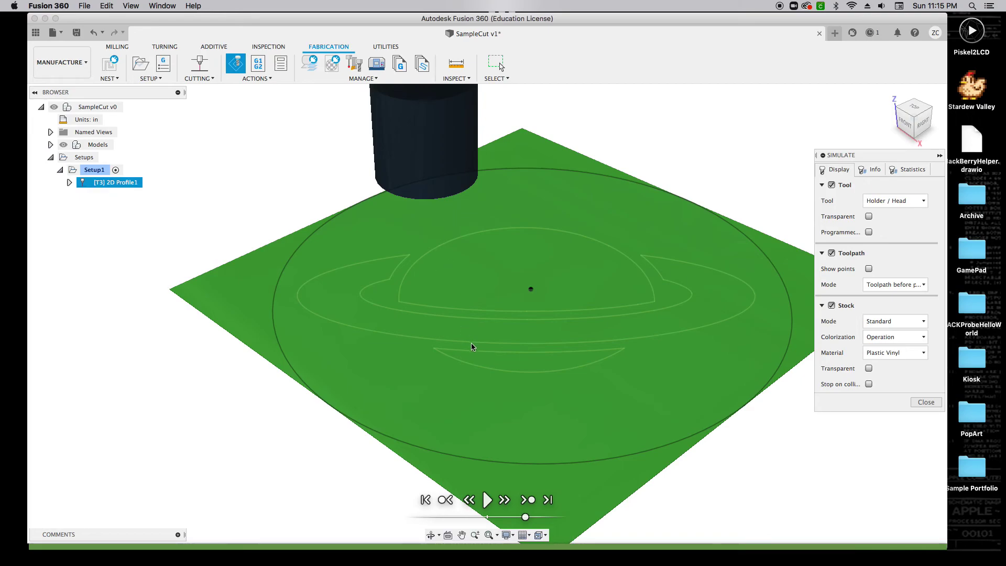
left_click(487, 500)
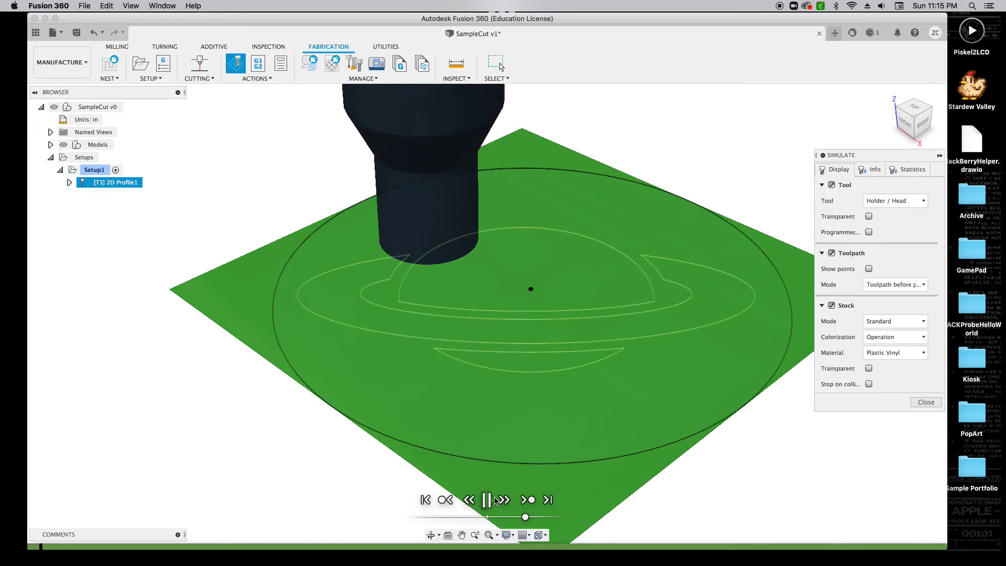
left_click_drag(525, 518, 548, 519)
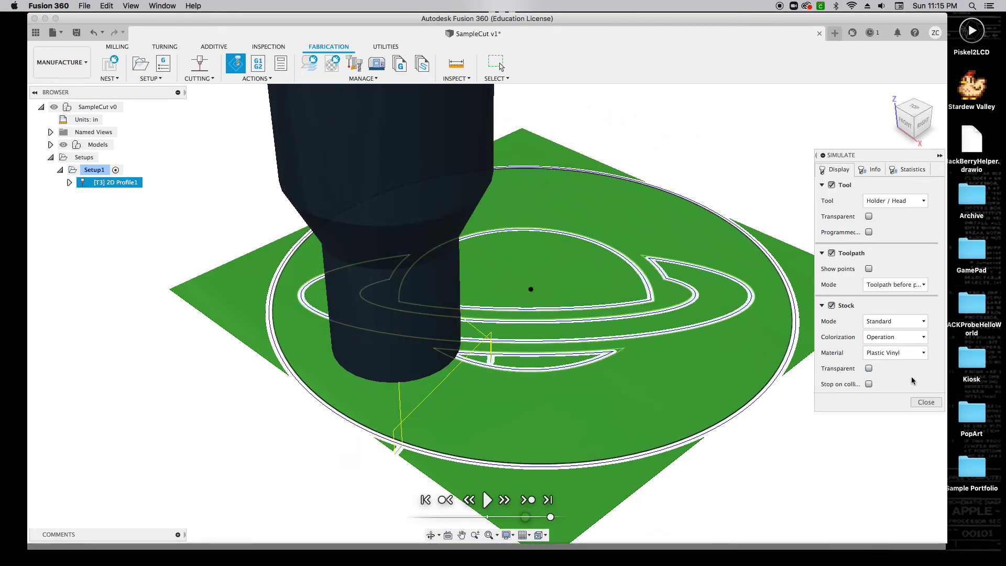
left_click(926, 403)
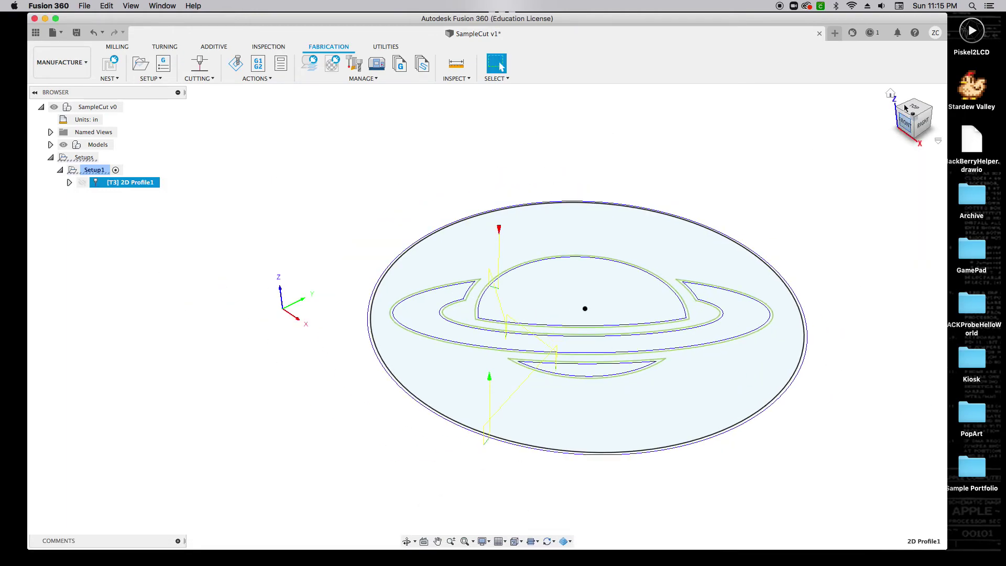
Restore the home view and save a new version of the design with the description User Saved.
left_click(886, 95)
key("super+s")
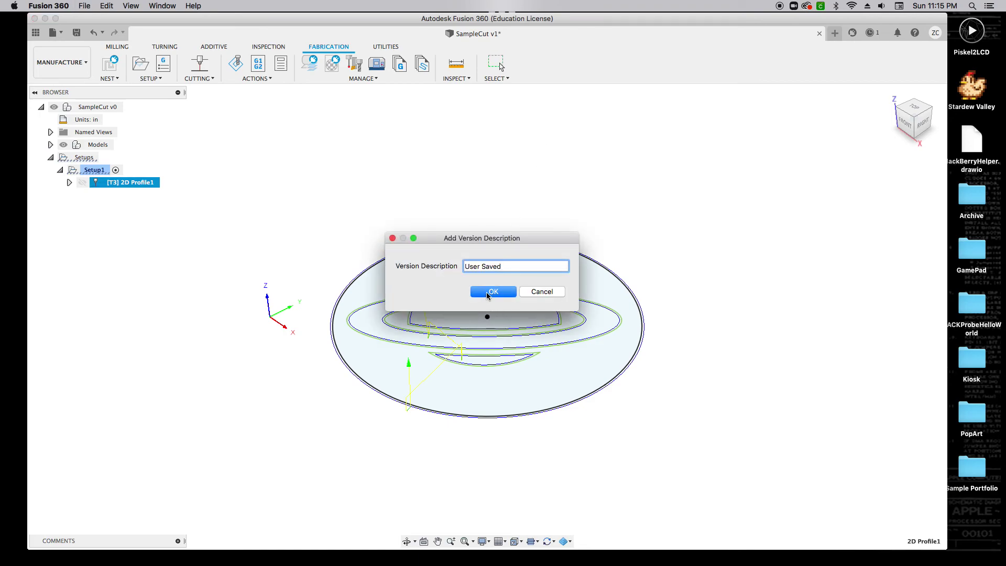
left_click(487, 295)
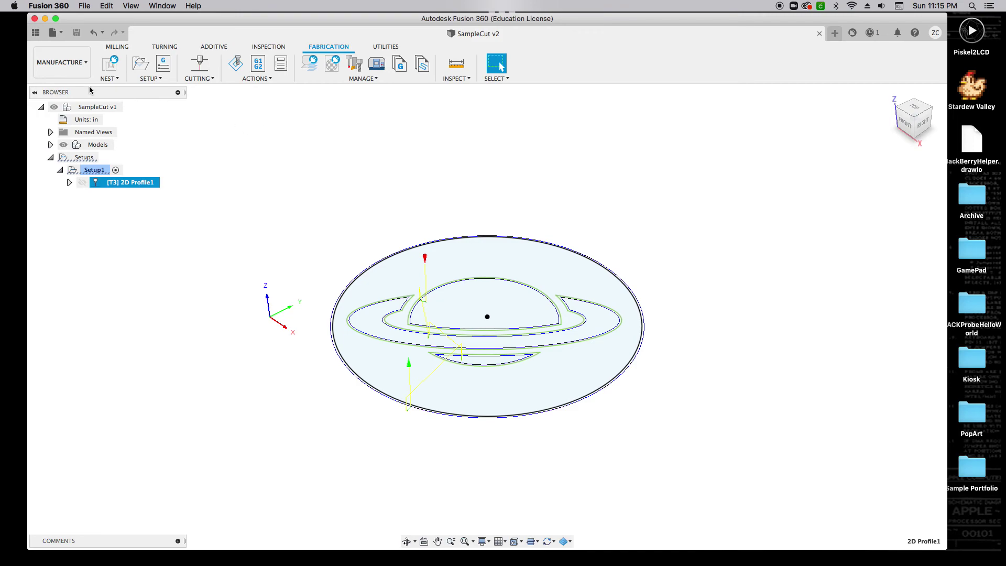
Find SampleCut in the MightyMouse project, enable its public share link and copy the link.
left_click(36, 33)
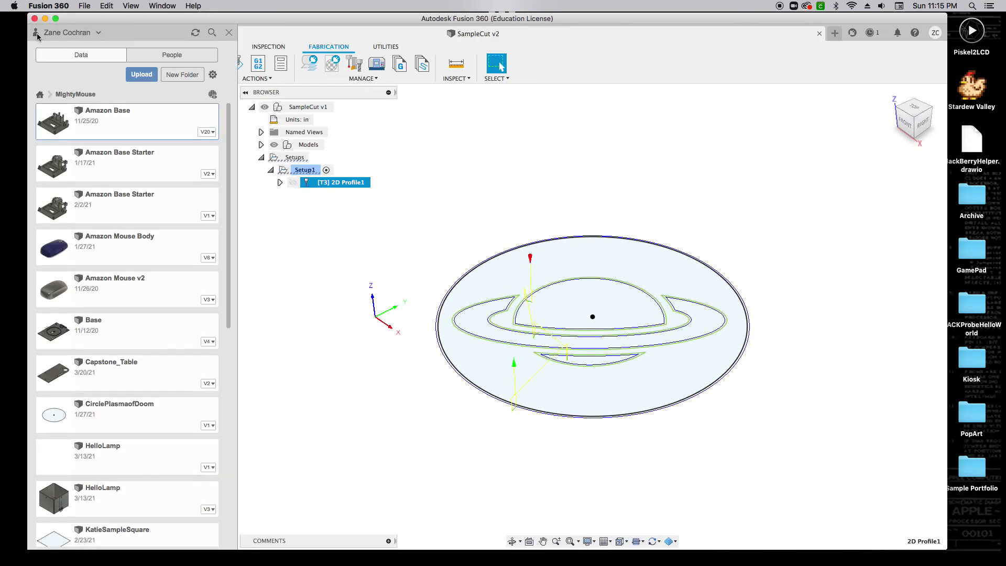
scroll(208, 257, "down", 5)
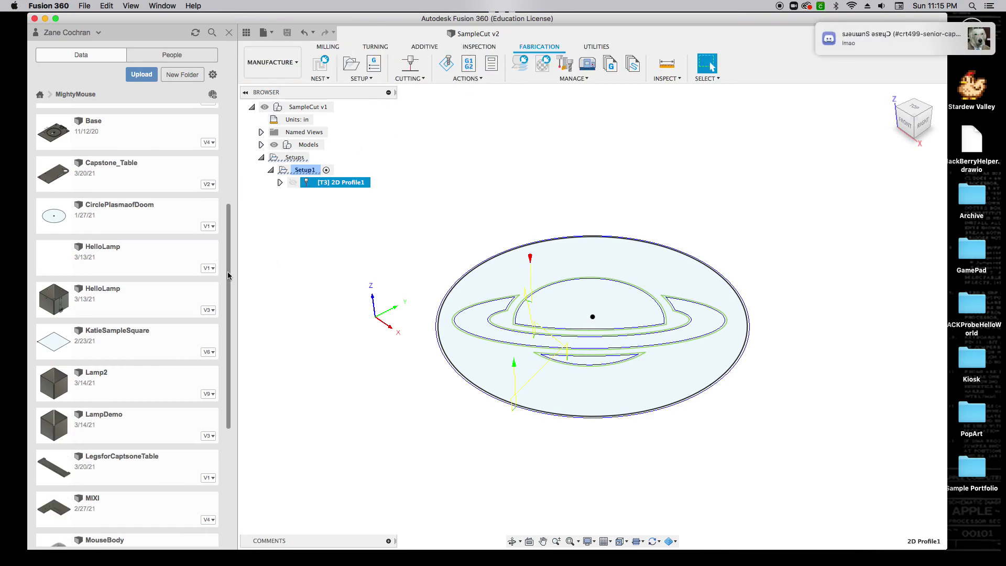
left_click_drag(229, 275, 227, 394)
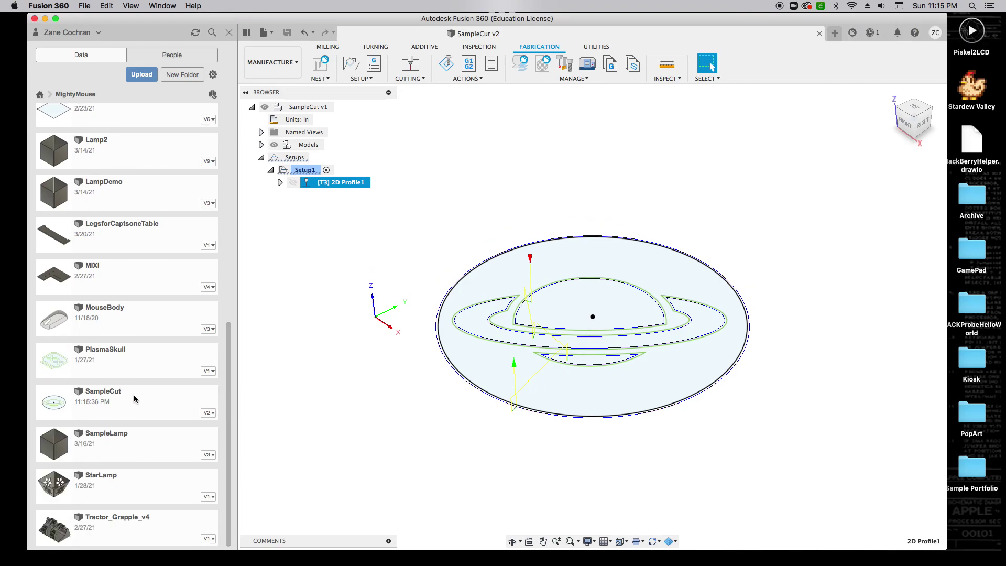
left_click(209, 414)
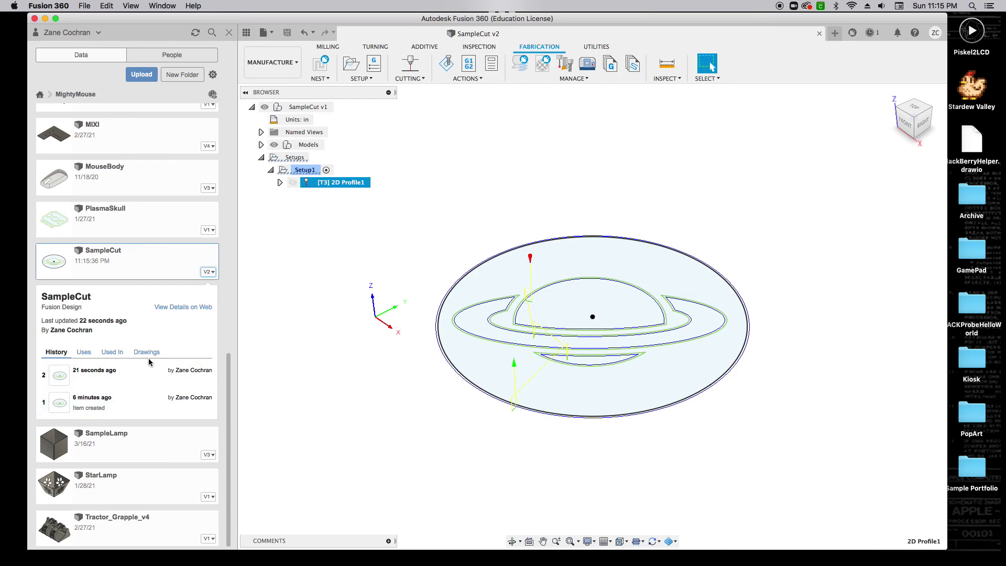
scroll(152, 361, "up", 1)
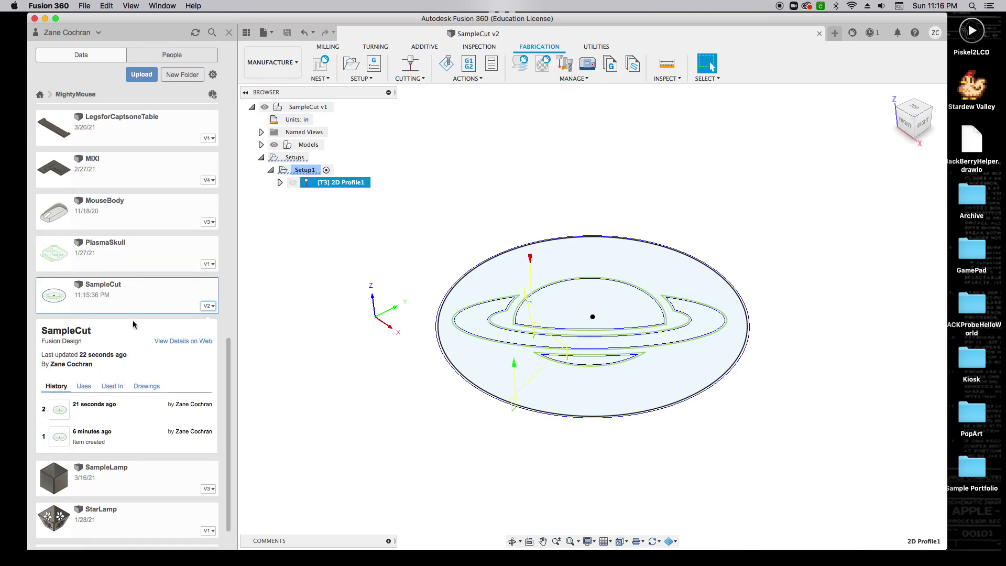
right_click(143, 299)
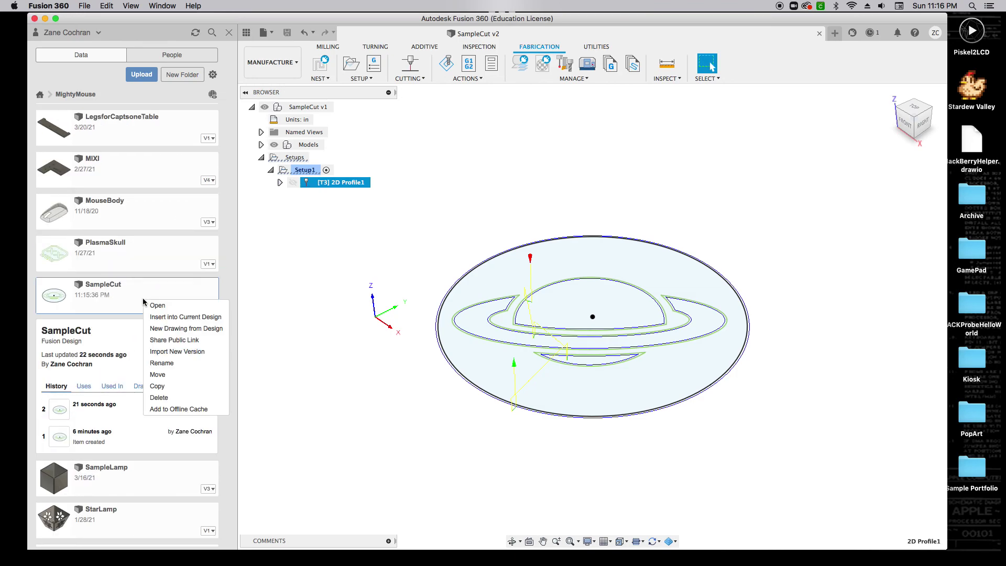
left_click(166, 341)
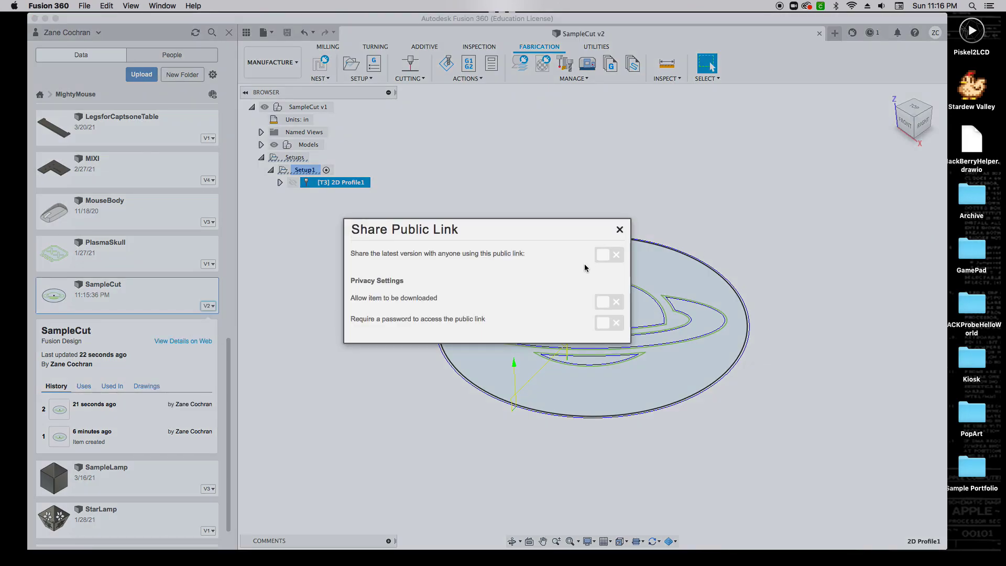
left_click(609, 255)
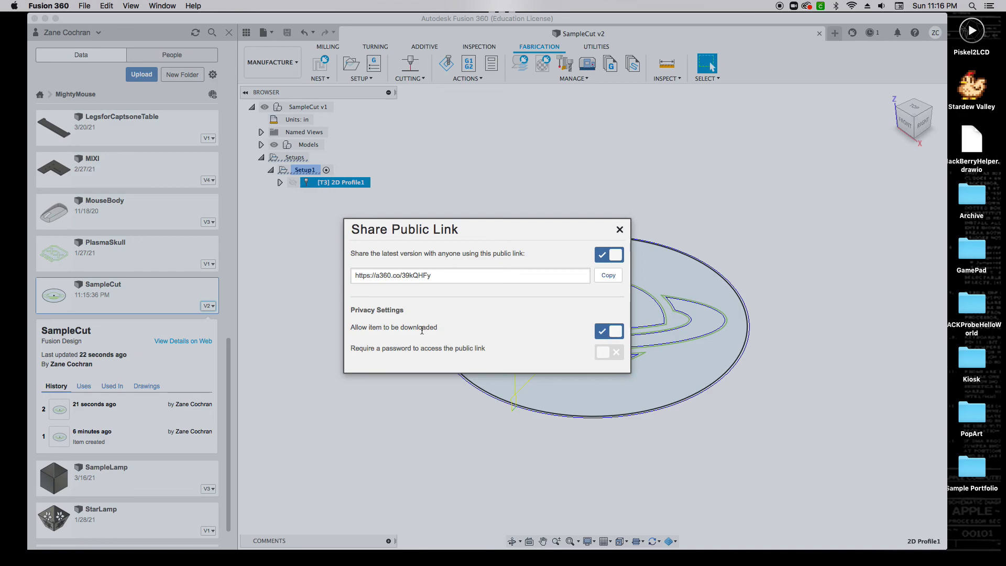
left_click(608, 275)
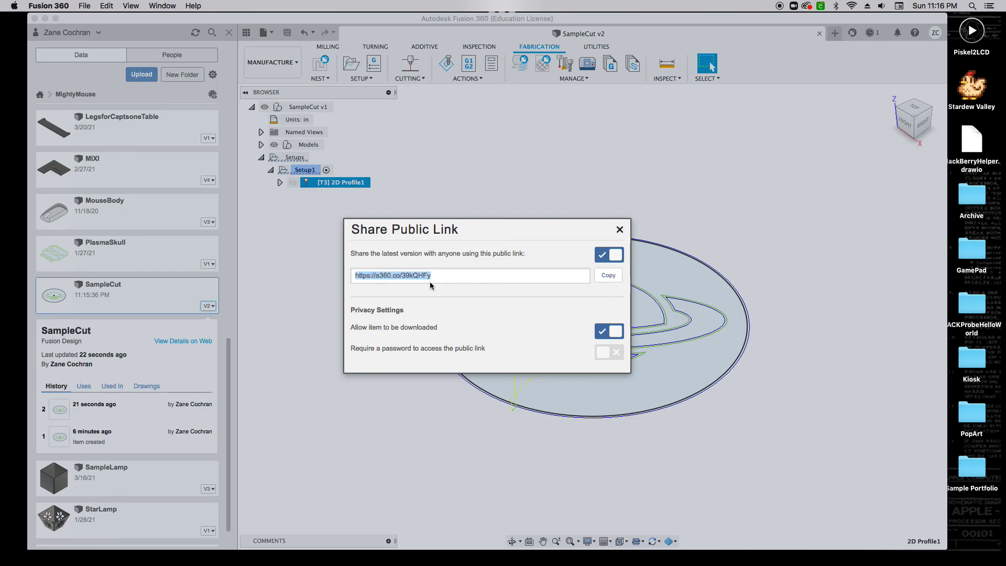